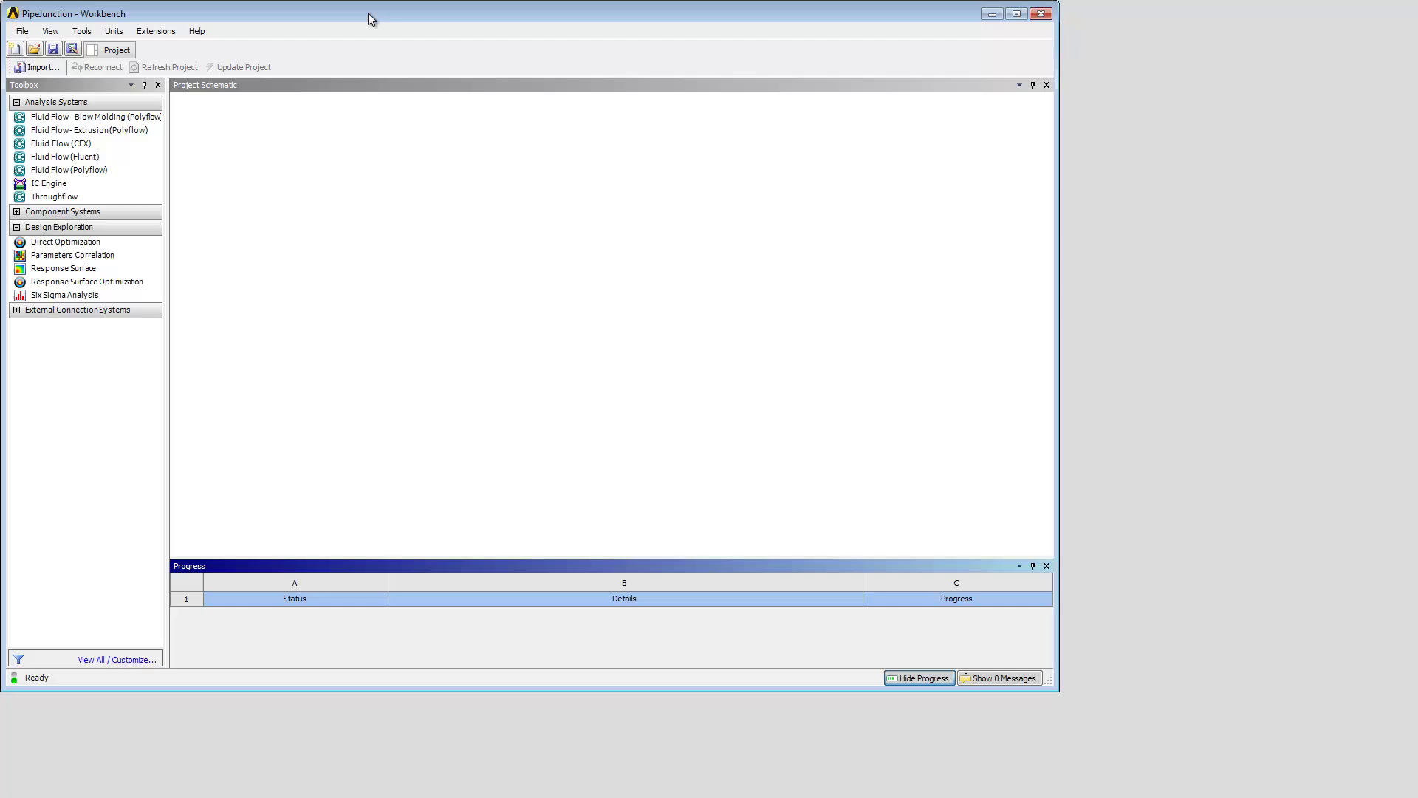
- Add an ICEM CFD system fed by a new upstream Geometry system
left_click(16, 211)
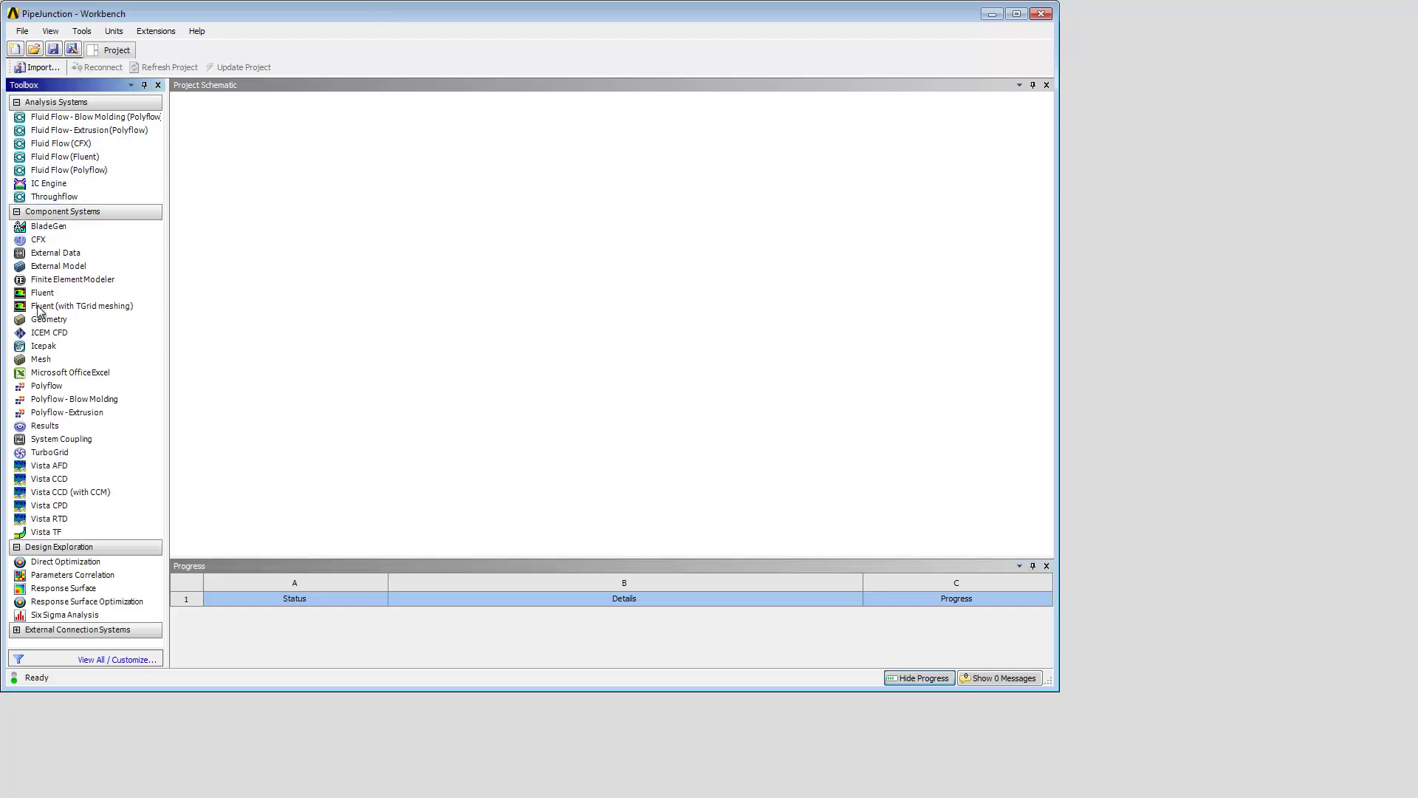
double_click(40, 333)
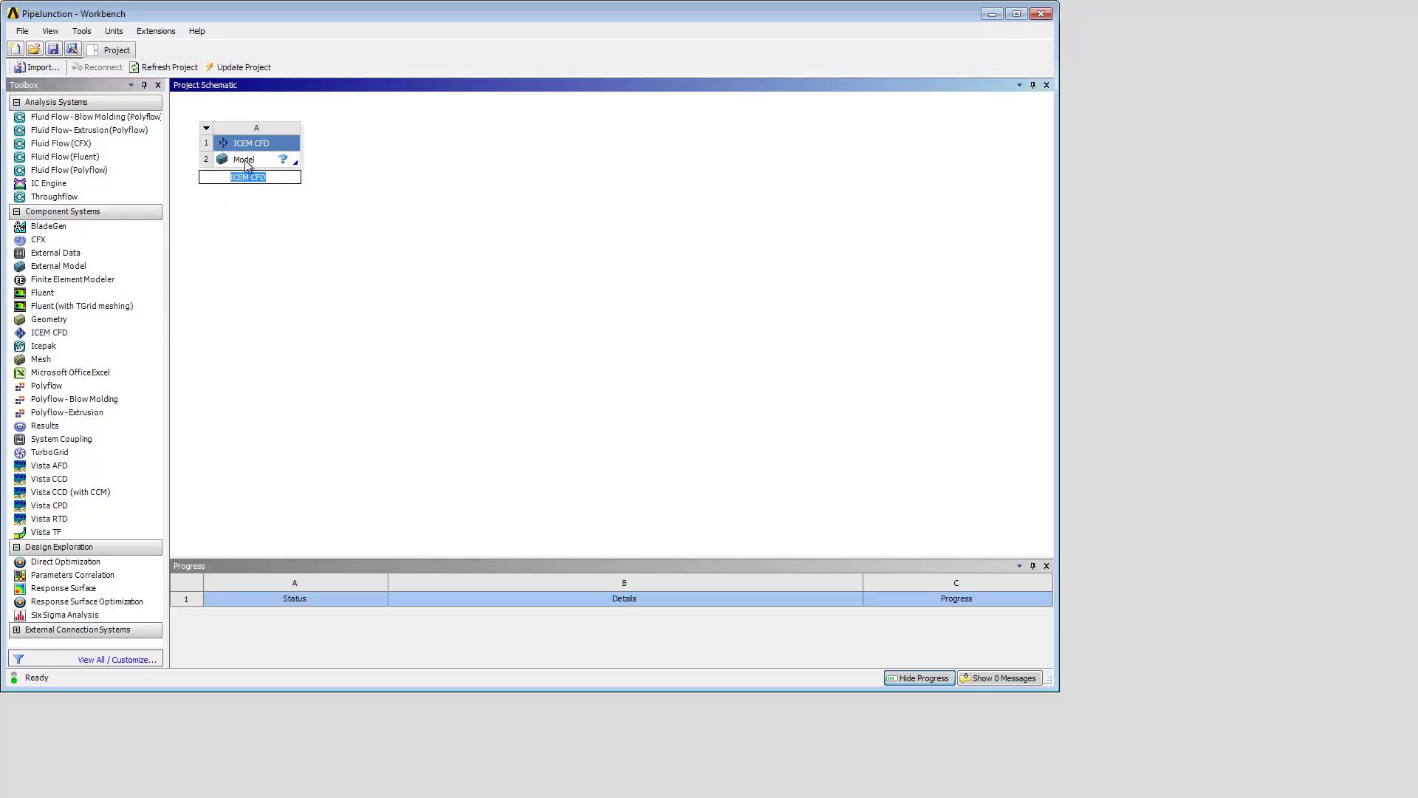
right_click(246, 159)
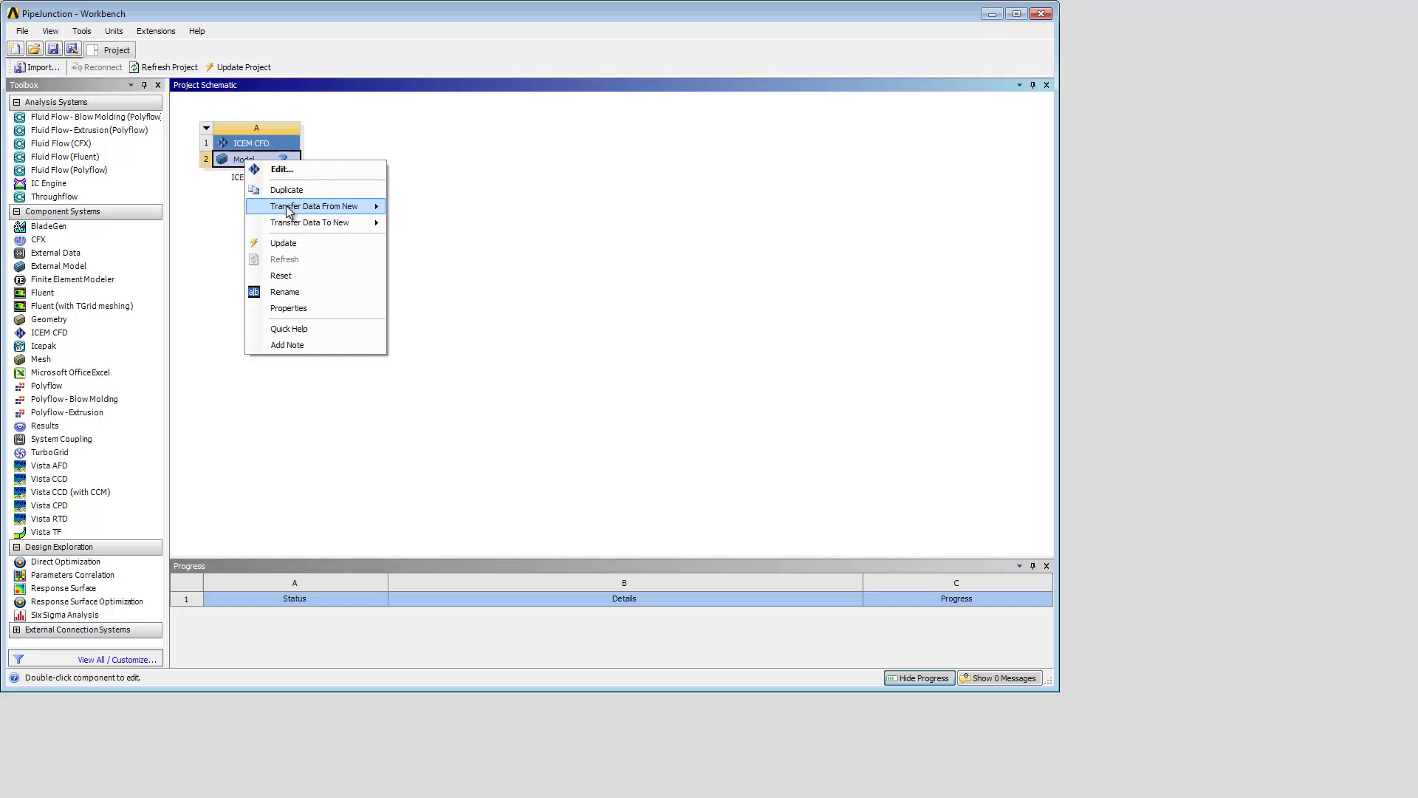
mouse_move(317, 206)
left_click(431, 387)
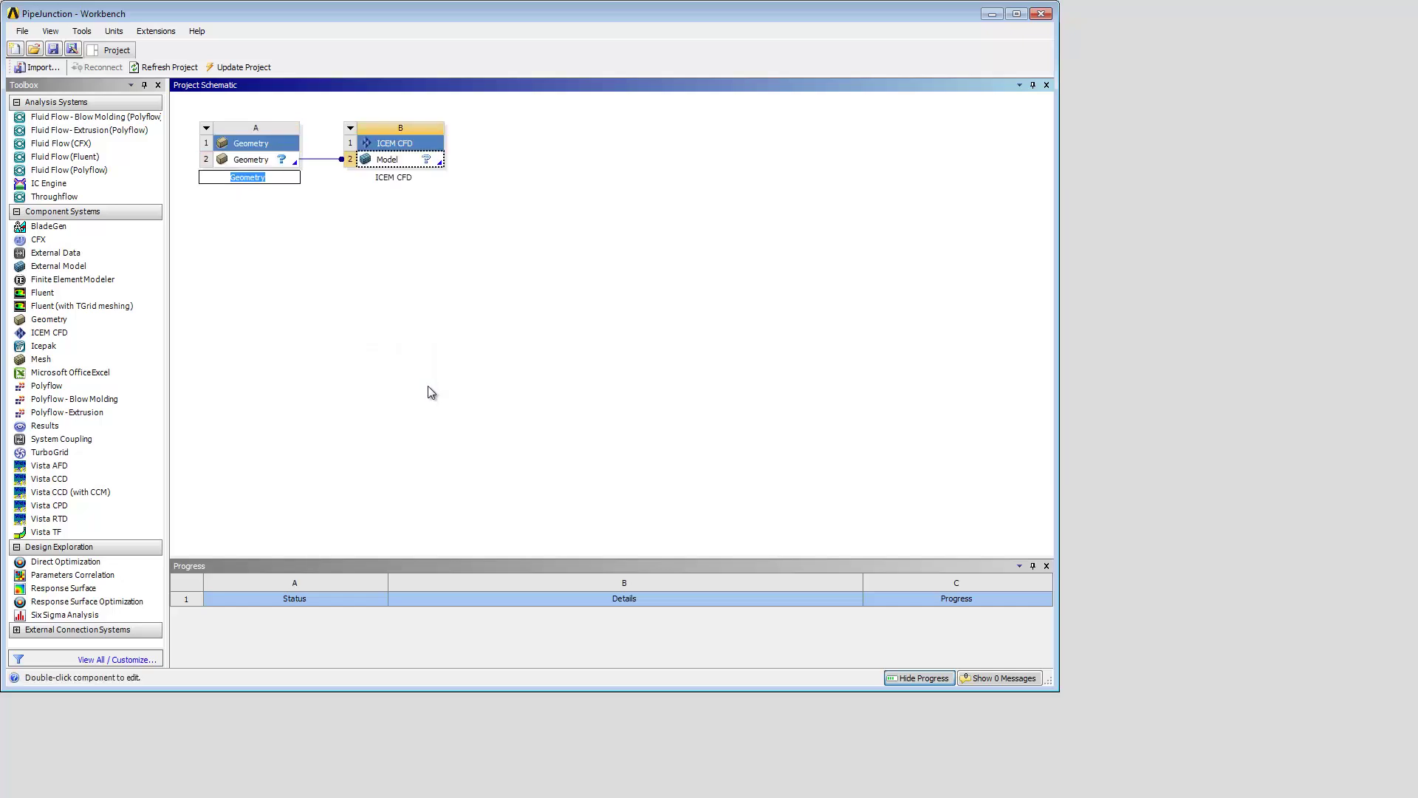
- Connect a new Fluent system downstream of the ICEM CFD model
right_click(387, 161)
mouse_move(429, 208)
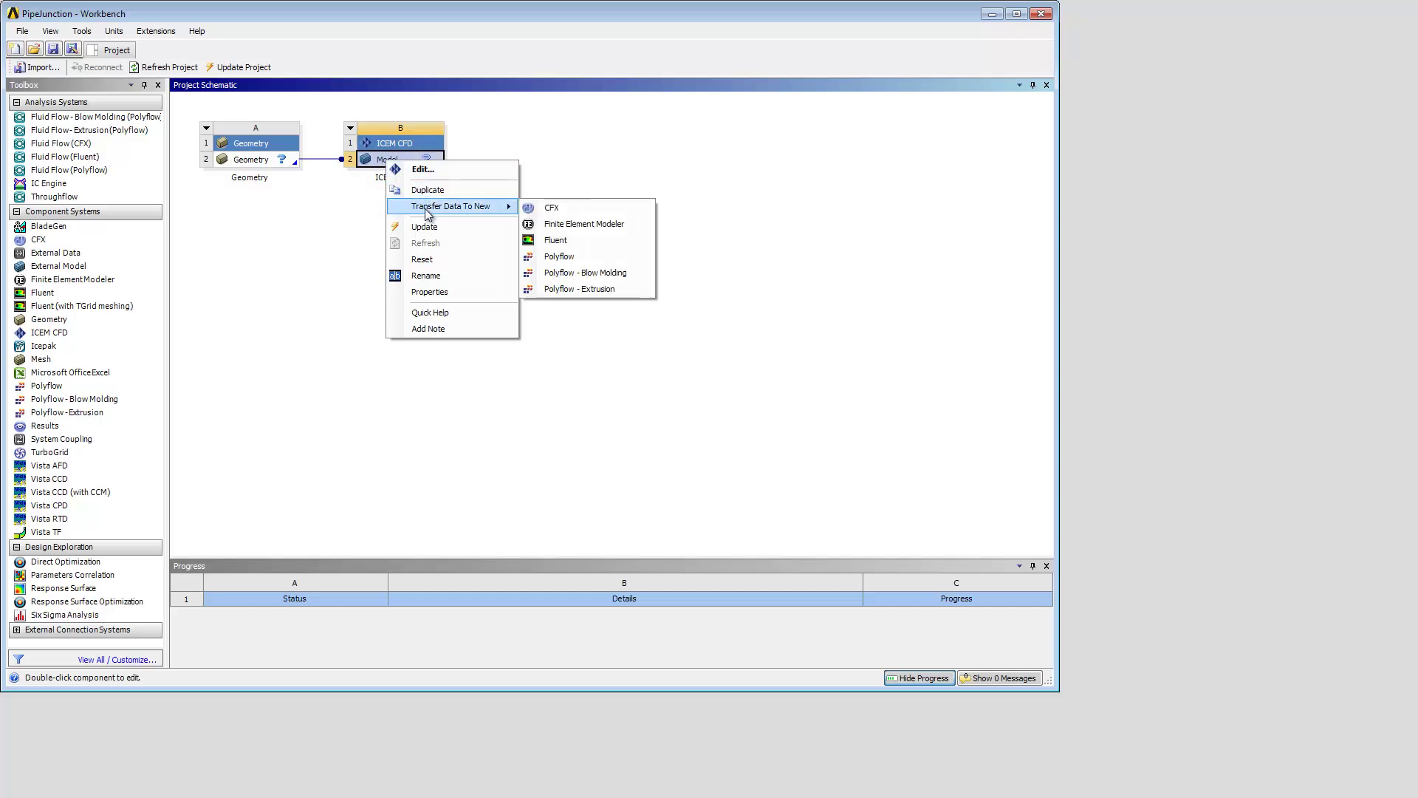
left_click(554, 242)
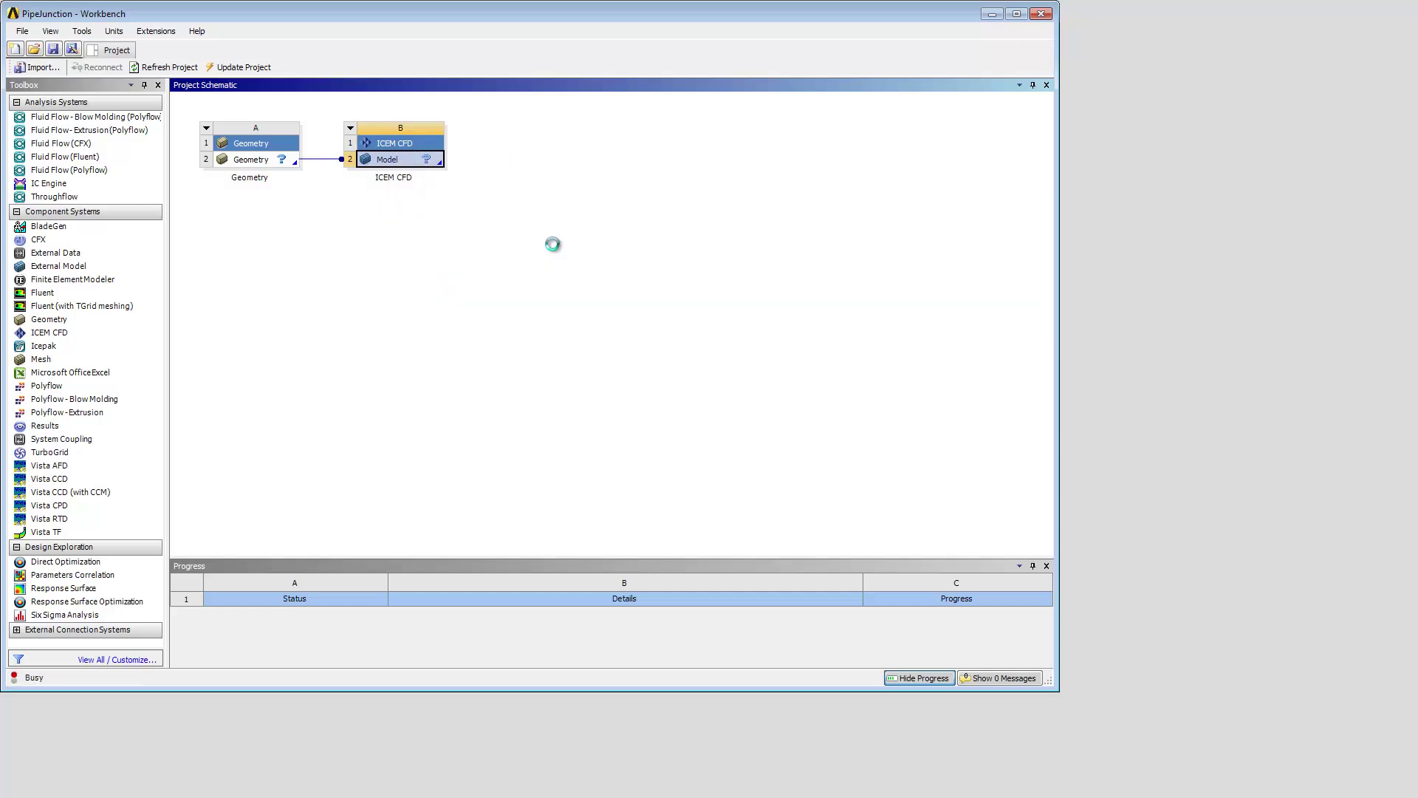
- Load the PipeJunction.agdb database into DesignModeler from Geometry cell A2
double_click(247, 161)
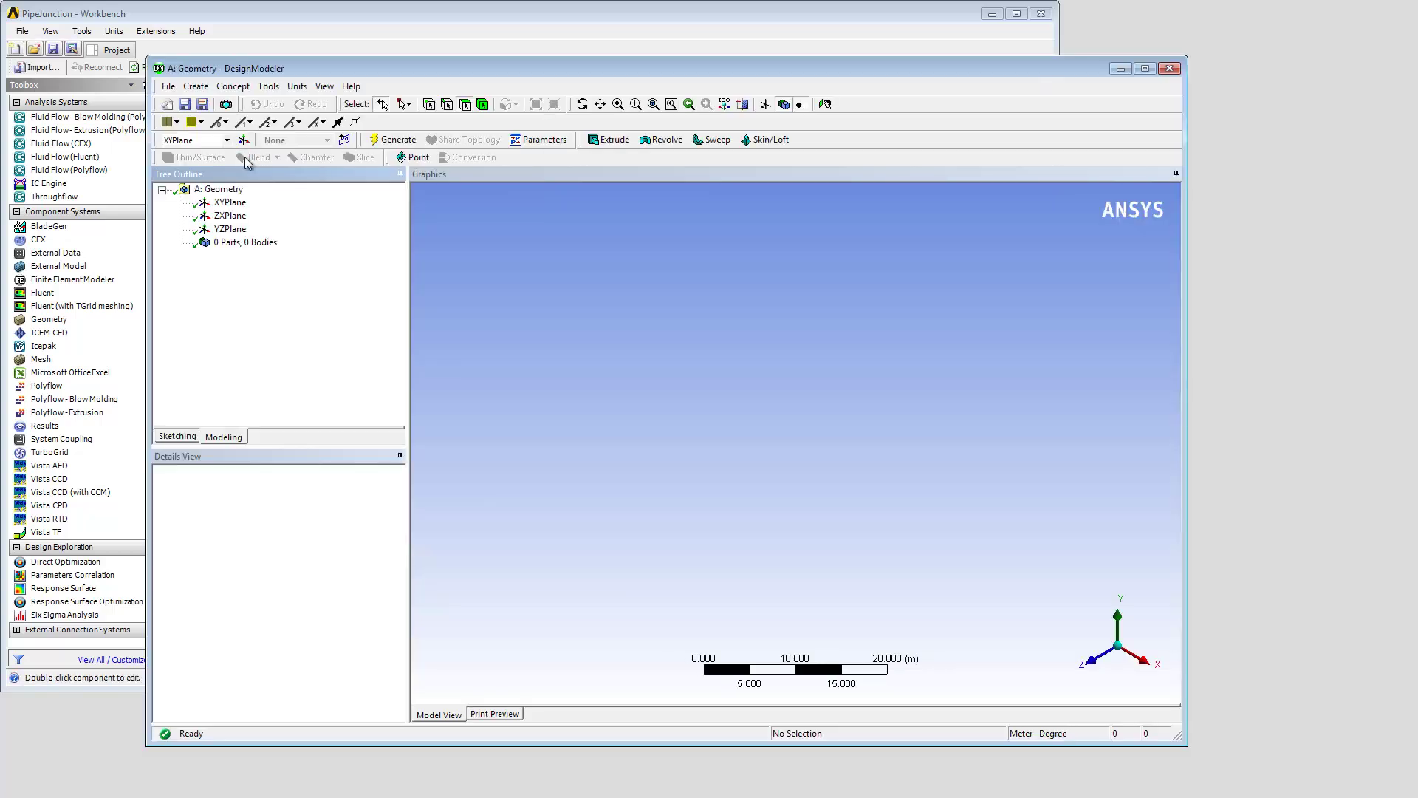
left_click(169, 87)
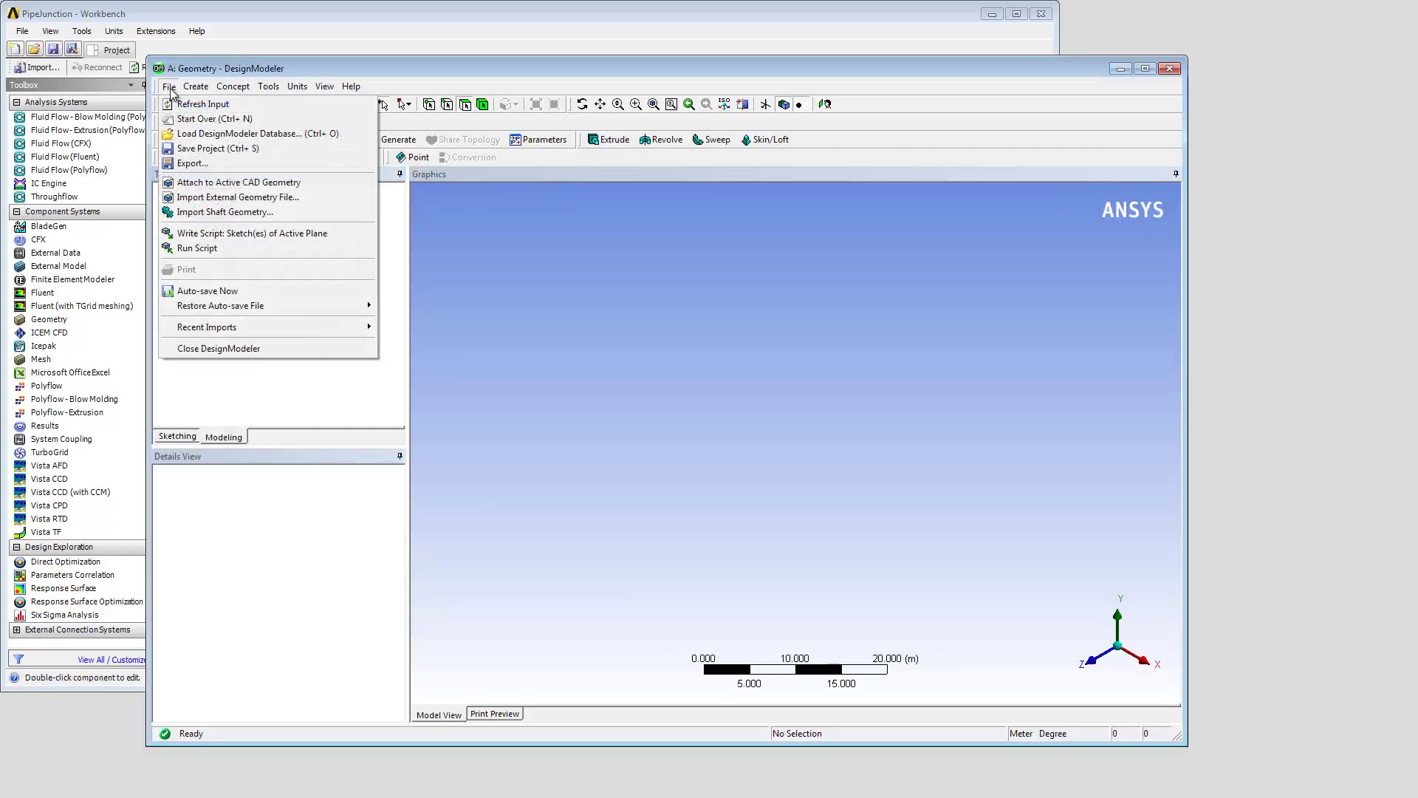
left_click(192, 133)
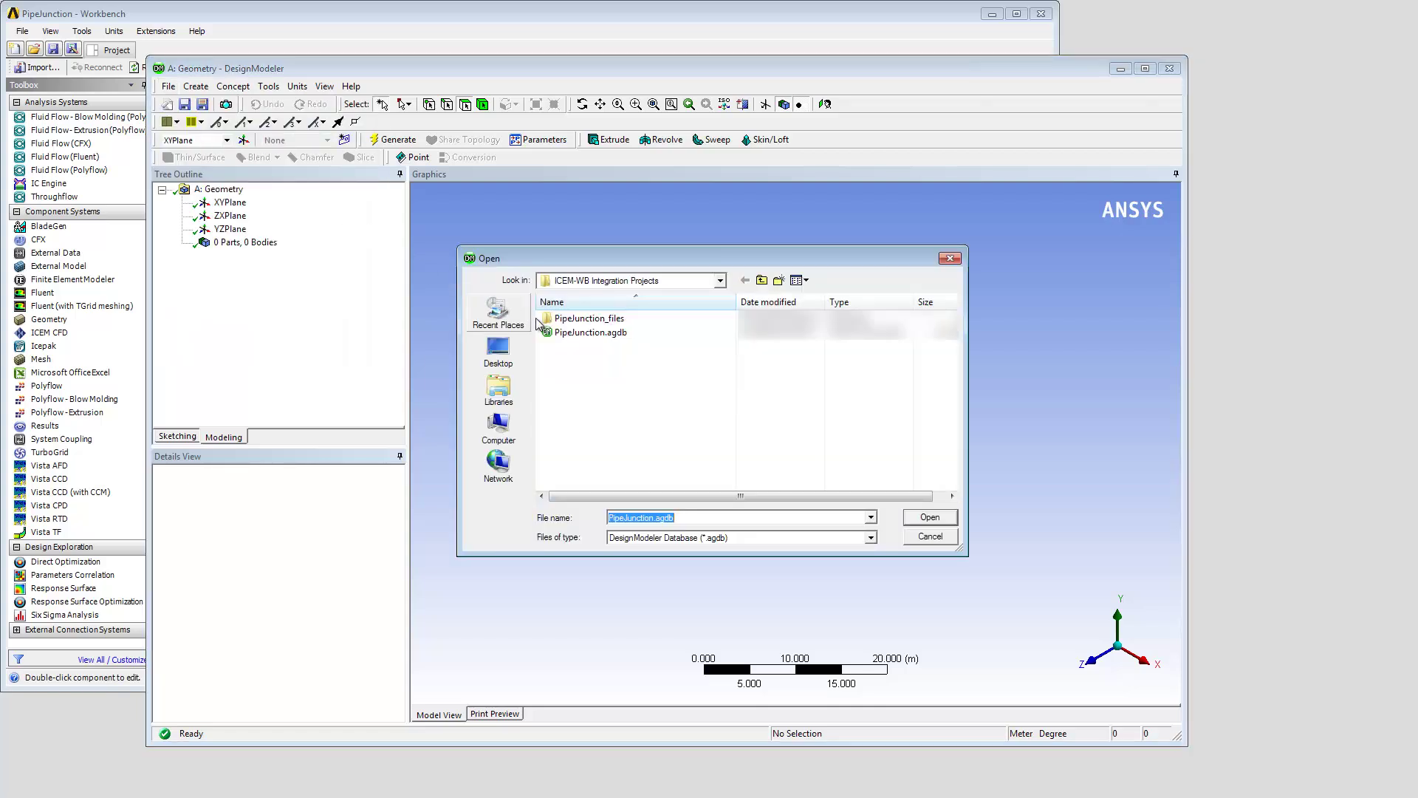
left_click(564, 332)
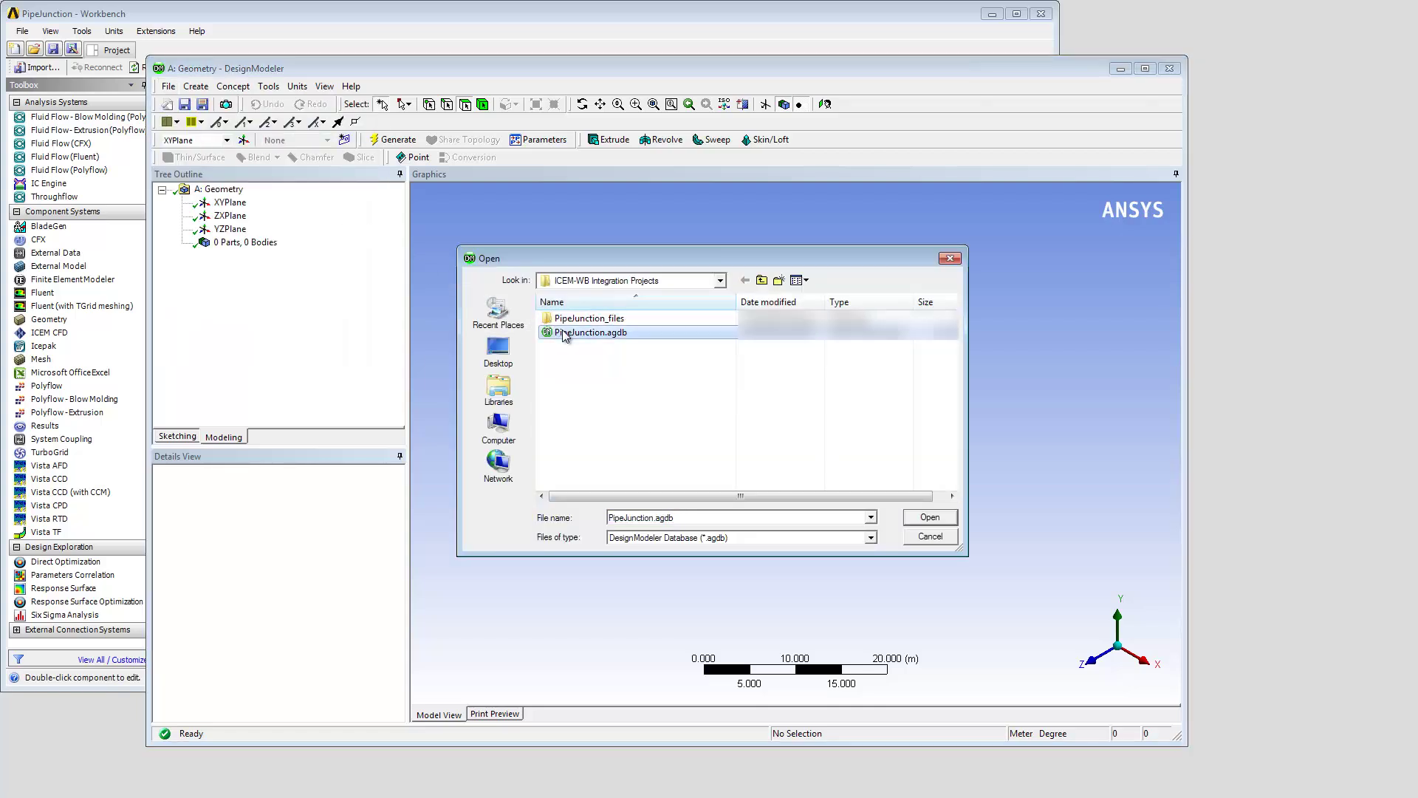
left_click(928, 517)
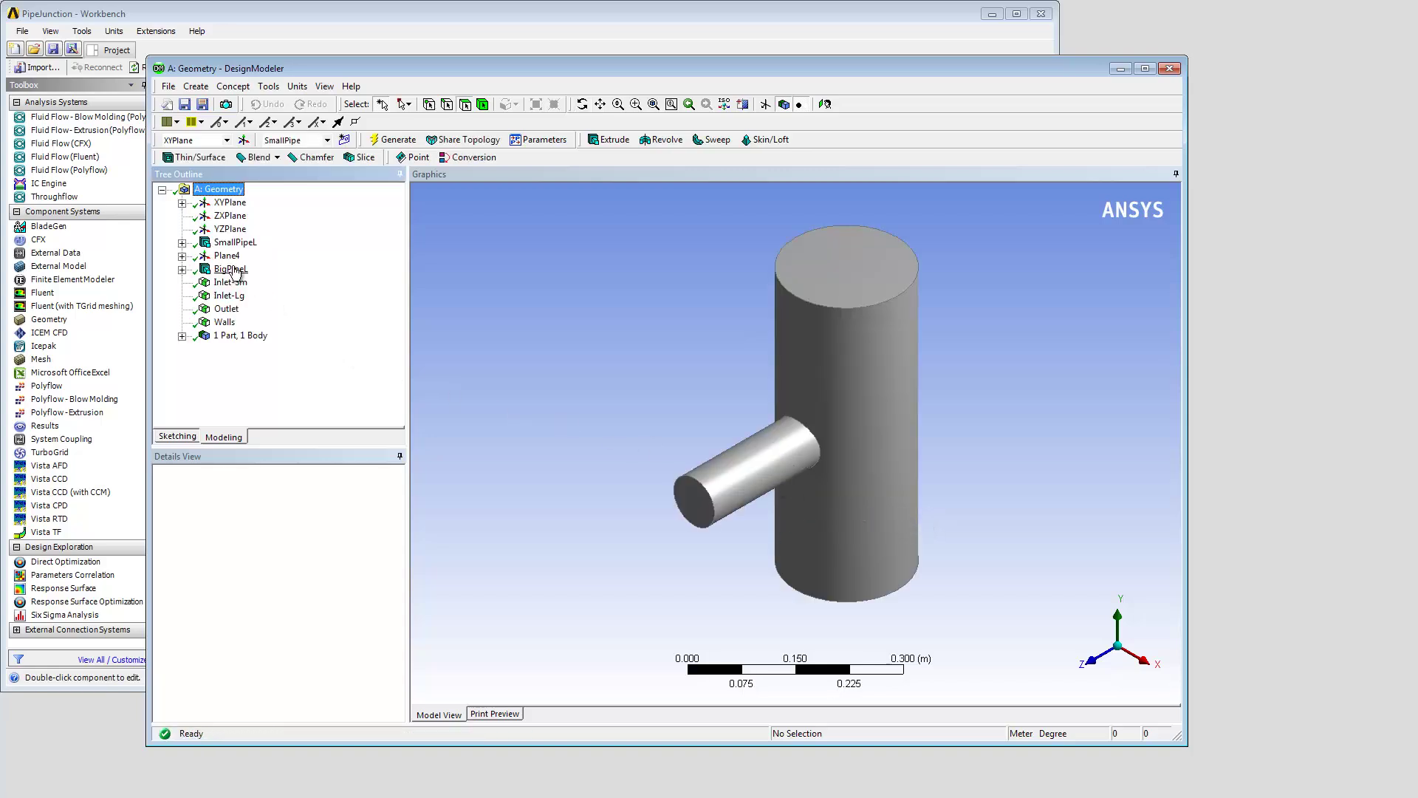
- Inspect the BigPipeL and SmallPipeL extrusions and the Inlet-Sm, Inlet-Lg and Walls selections
left_click(231, 268)
left_click(227, 282)
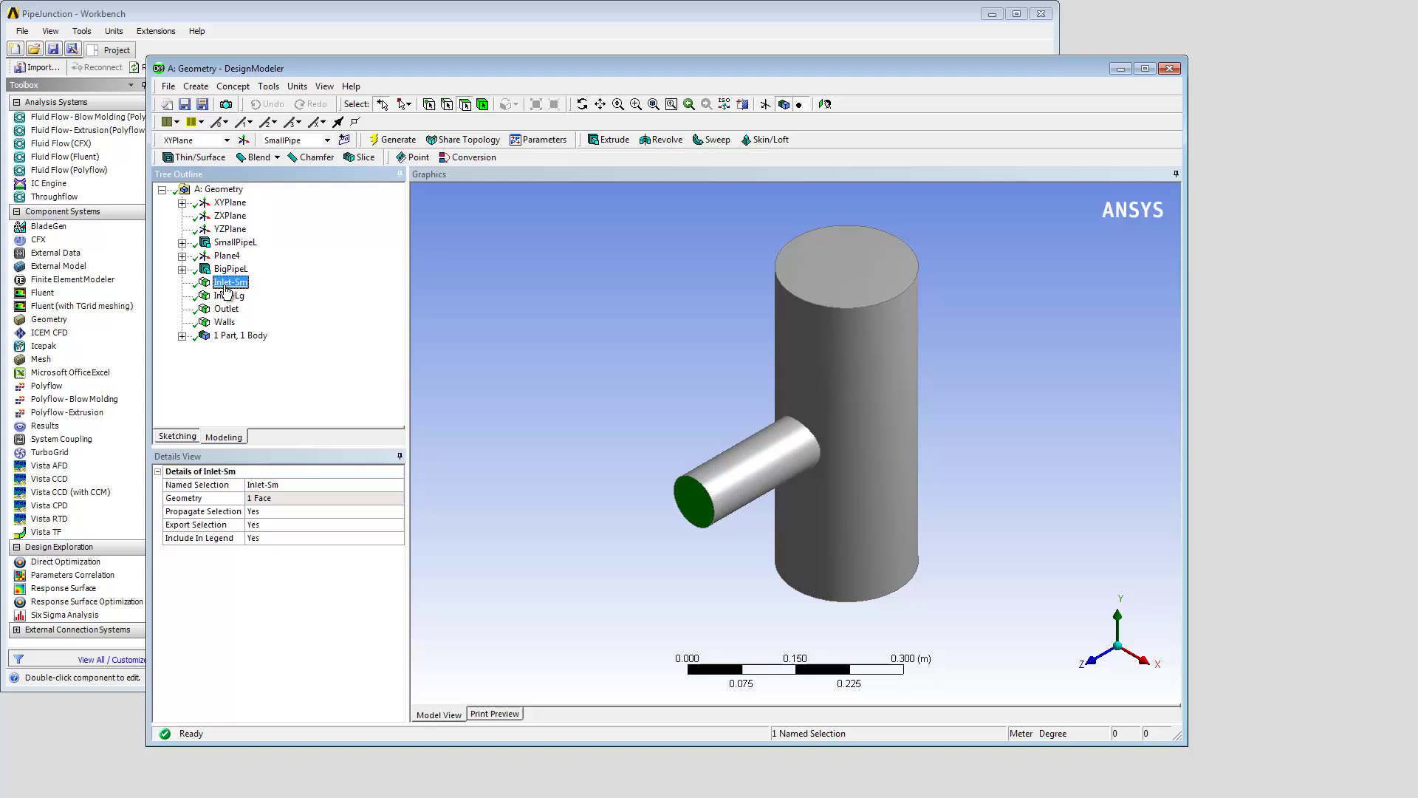
left_click(226, 296)
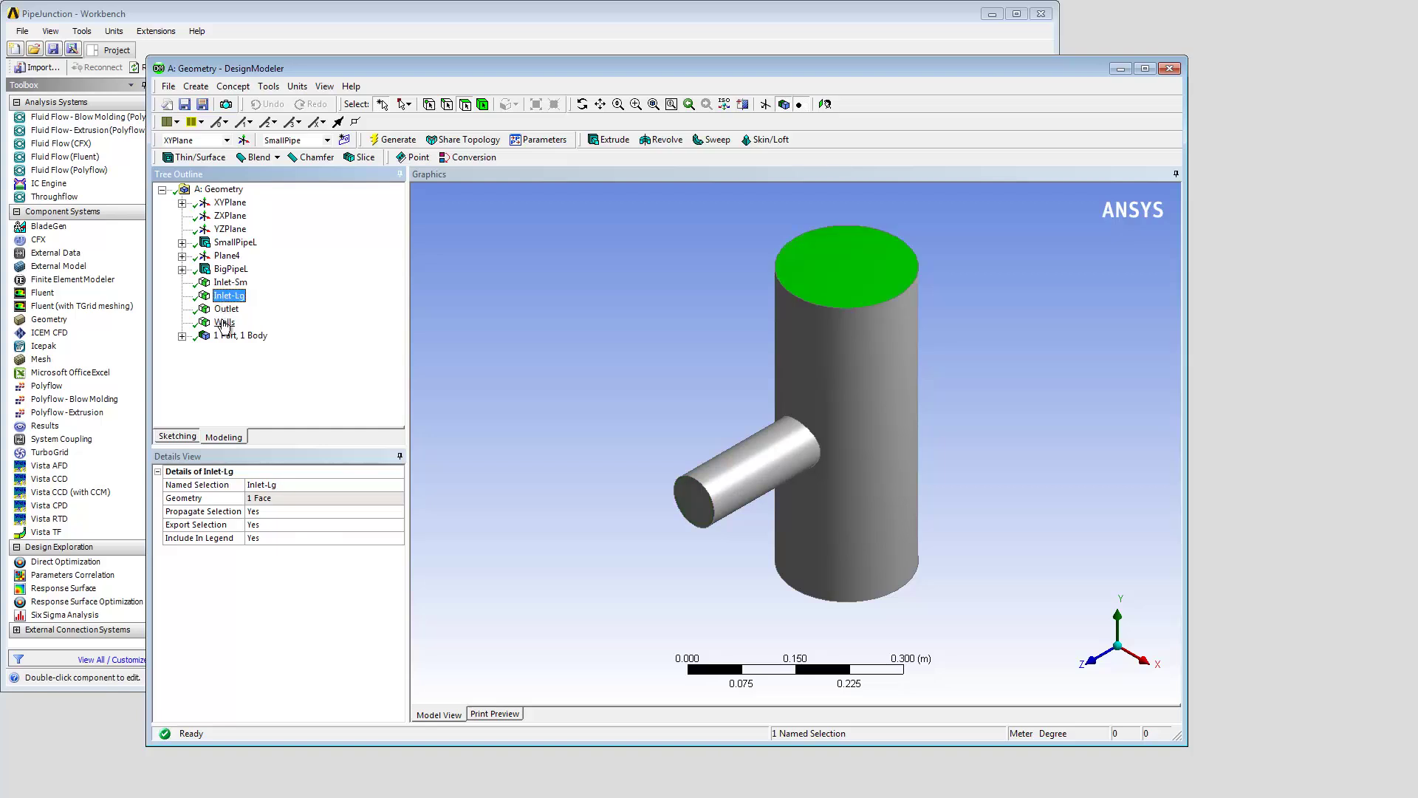
left_click(224, 322)
left_click(226, 244)
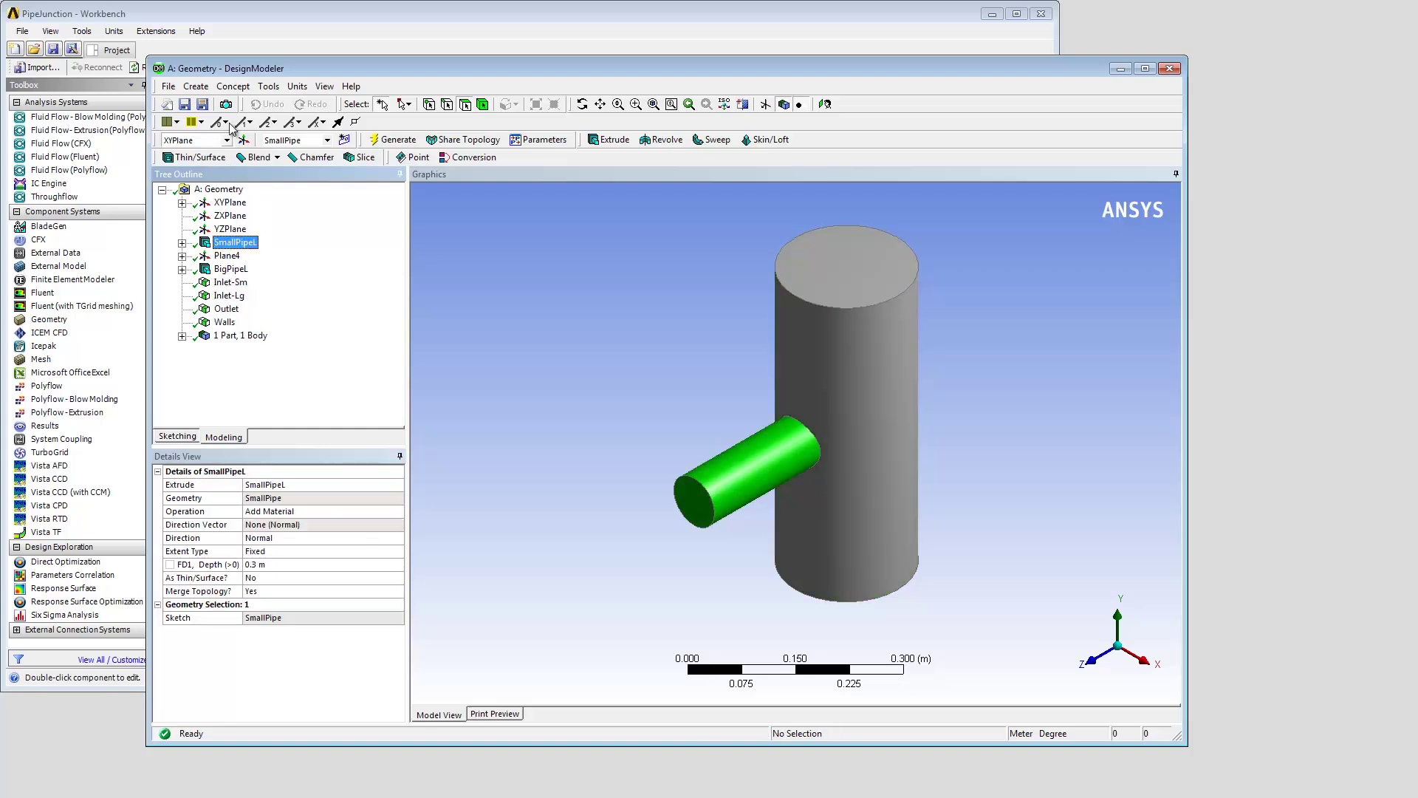
left_click(238, 15)
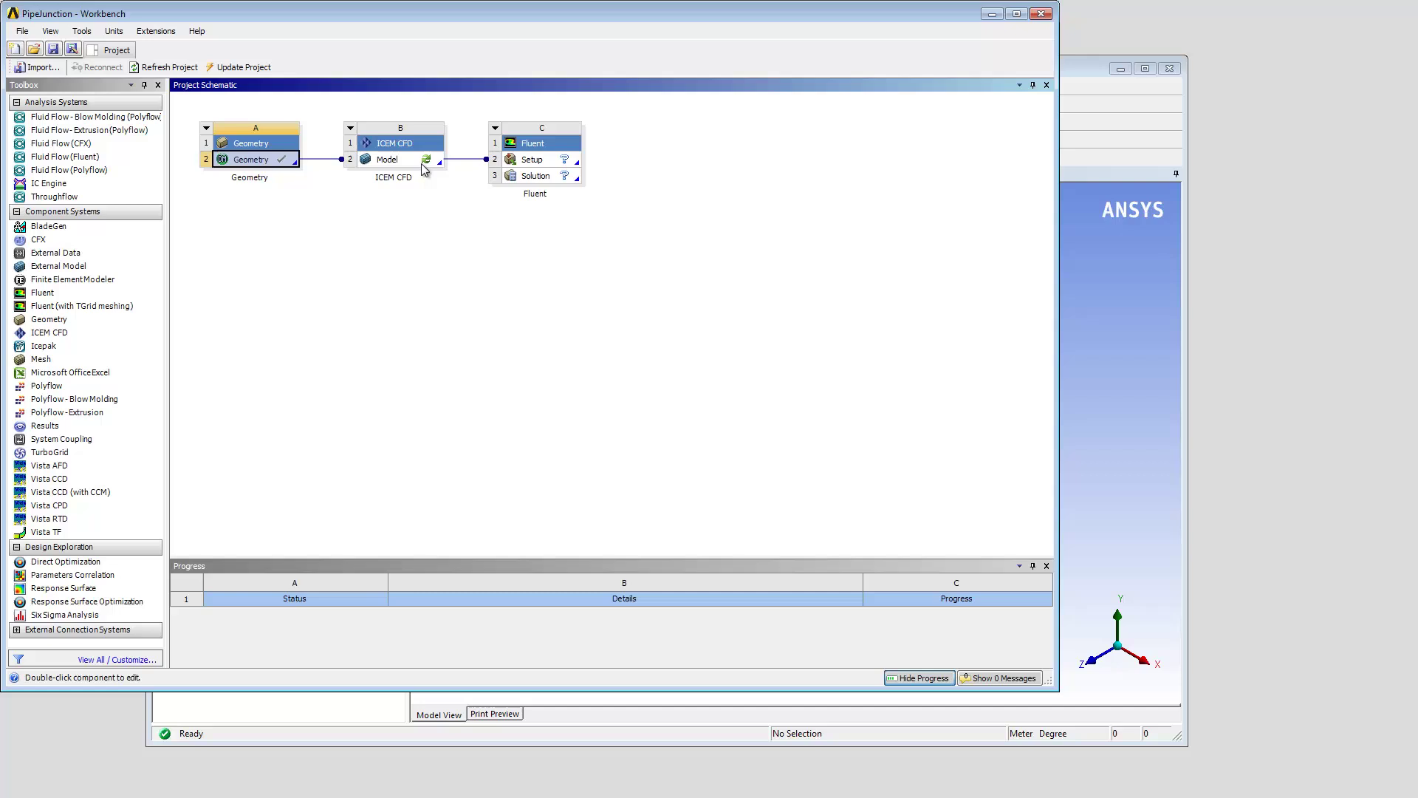
- Launch ICEM CFD from Model cell B2, importing the PipeJunction geometry
double_click(388, 160)
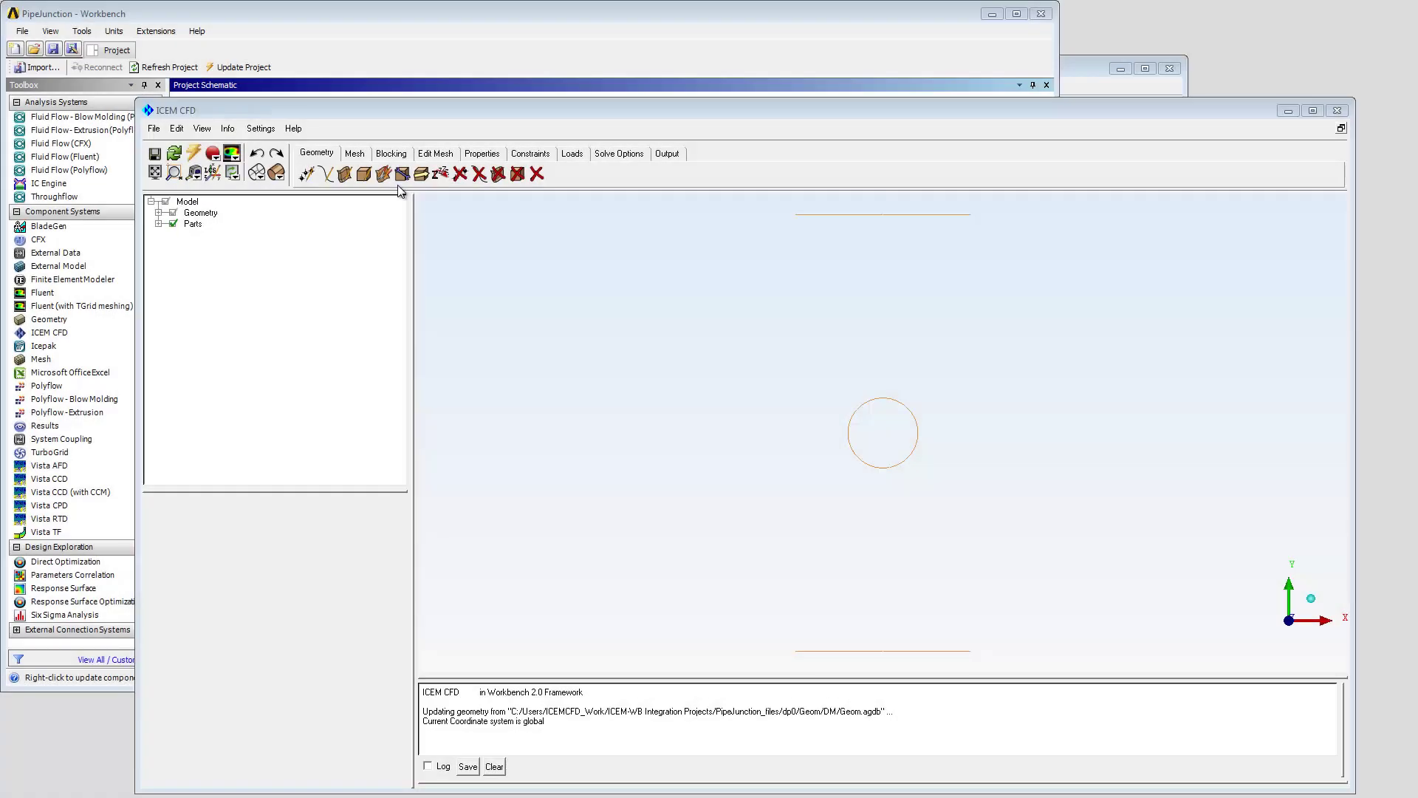
- Display the pipe-junction surfaces in an isometric, window-fitted view with Geometry and Parts expanded
left_click(158, 213)
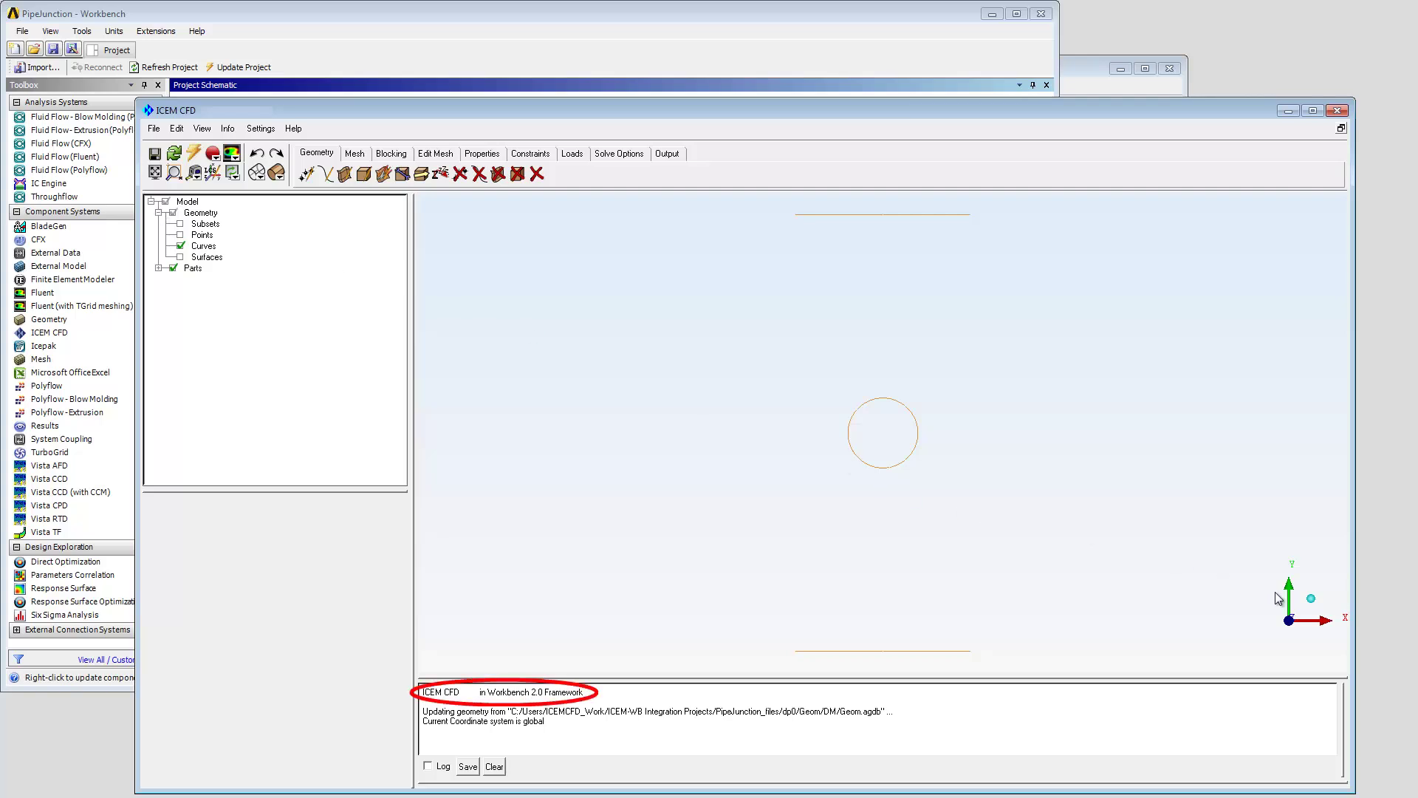
left_click(1199, 573)
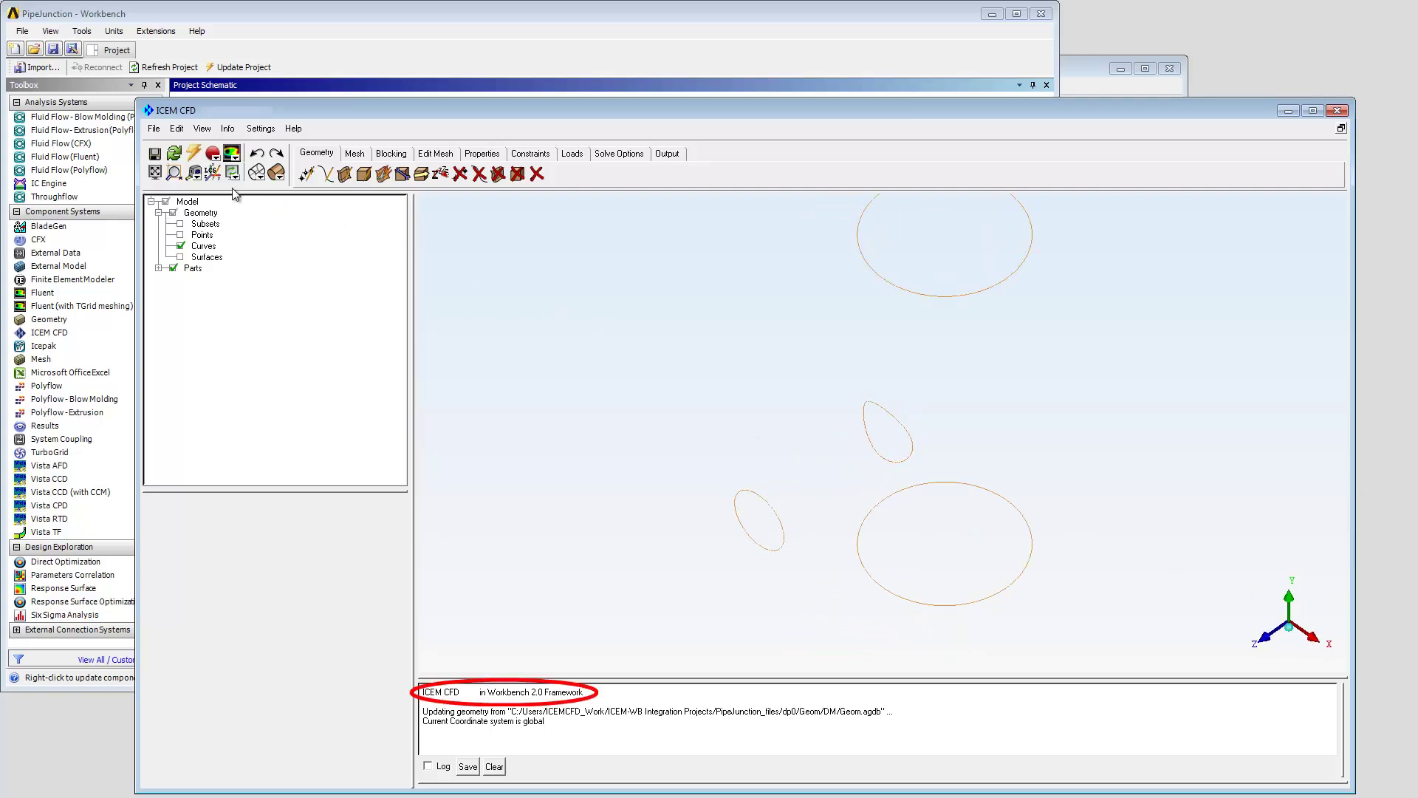
left_click(155, 174)
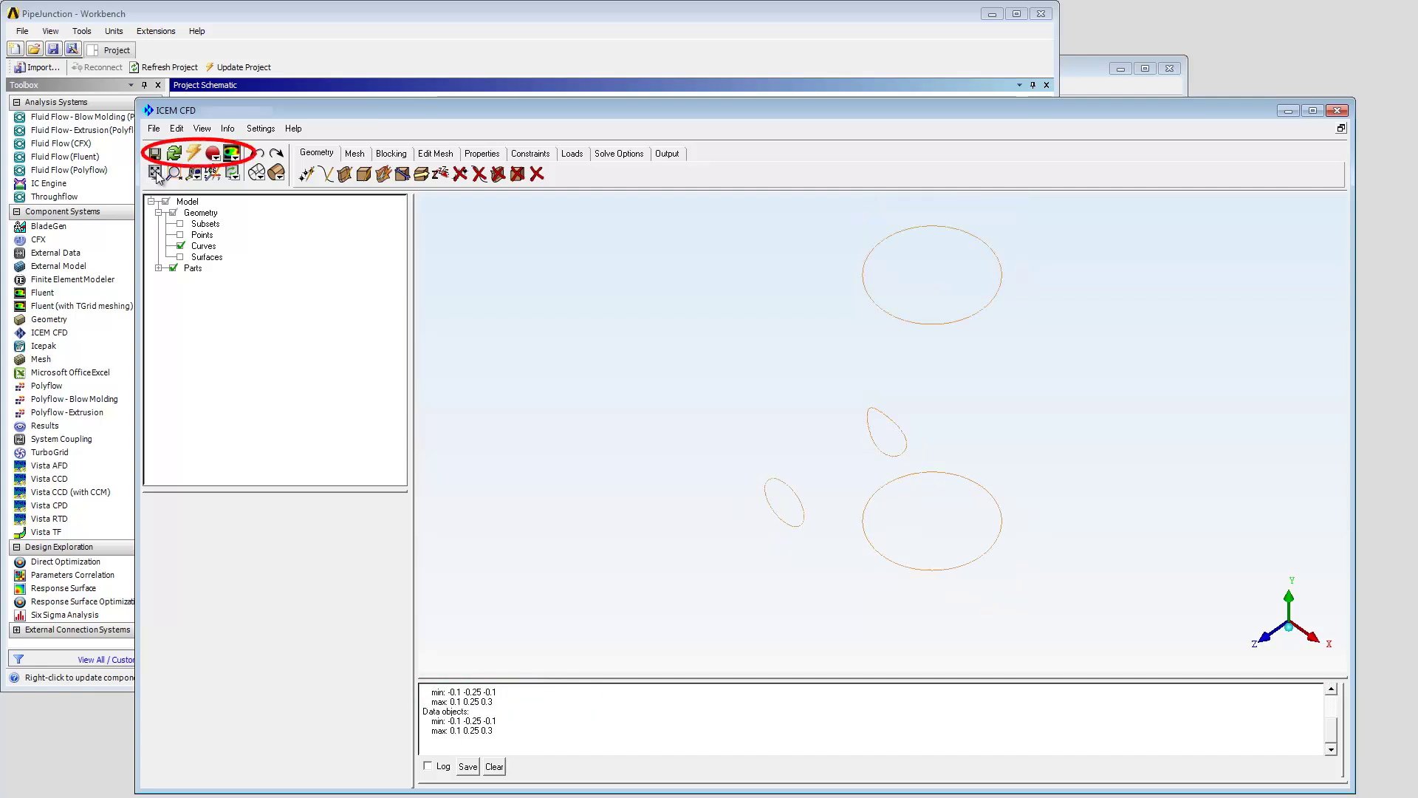
left_click(159, 269)
left_click(180, 257)
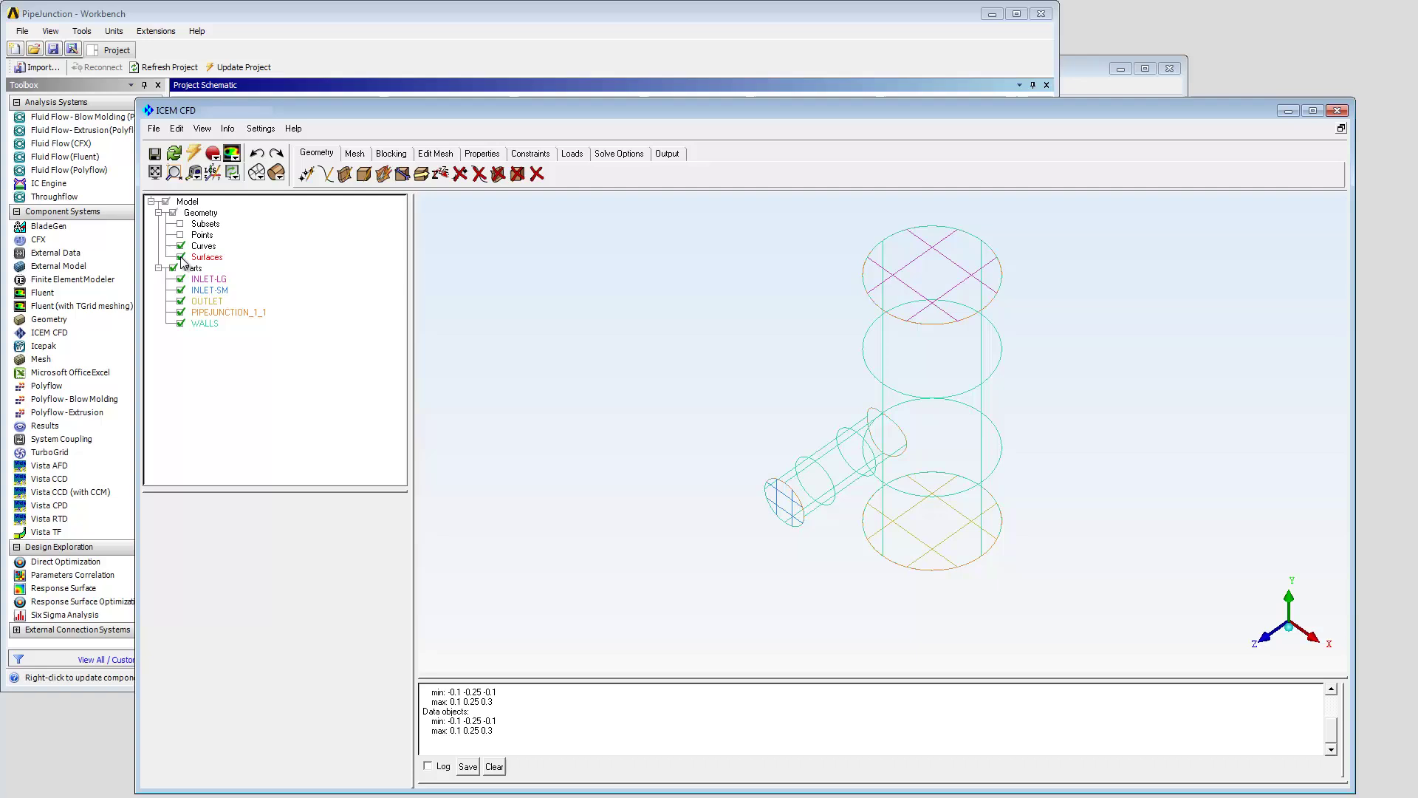
- Toggle the INLET-LG, INLET-SM and OUTLET parts off and on to locate each one
left_click(181, 279)
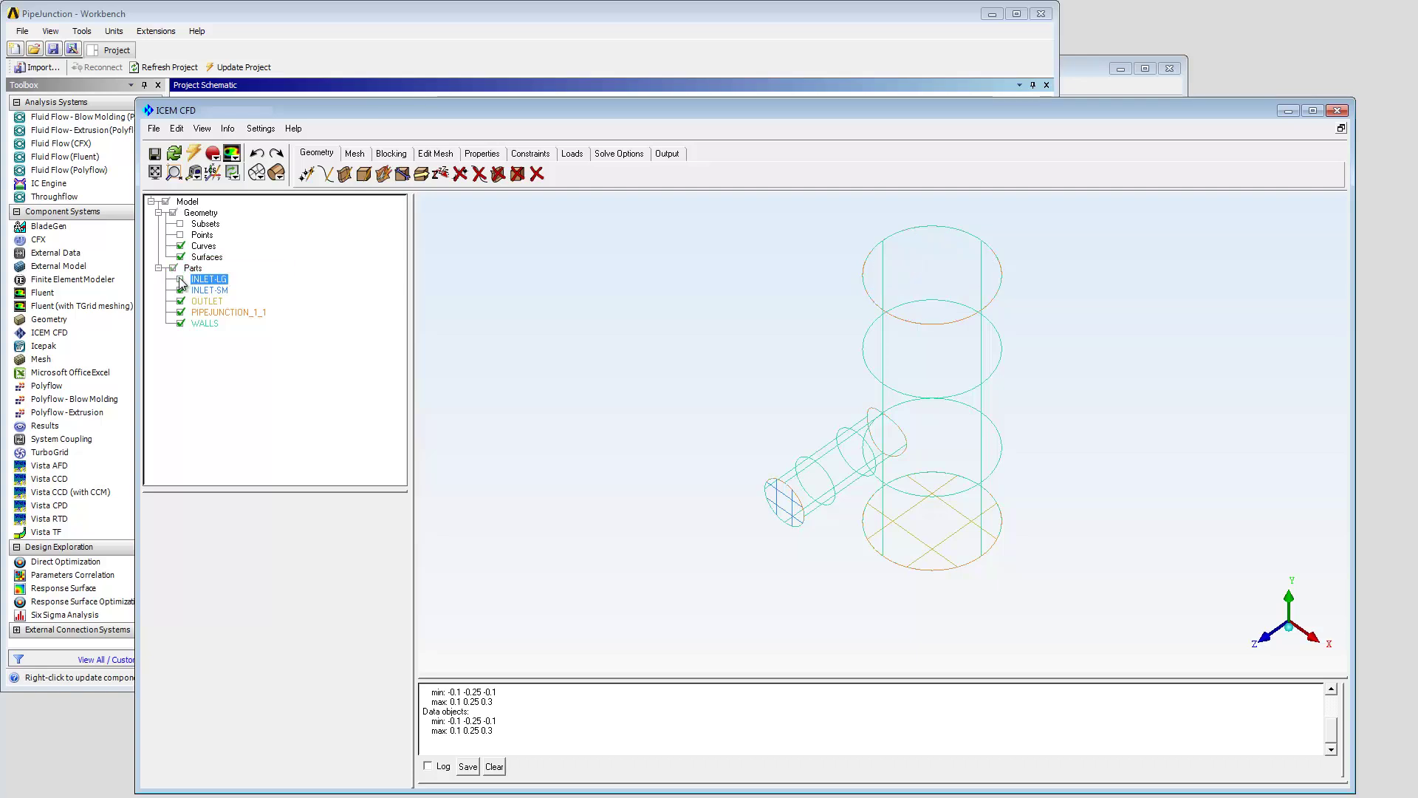
left_click(180, 279)
left_click(180, 291)
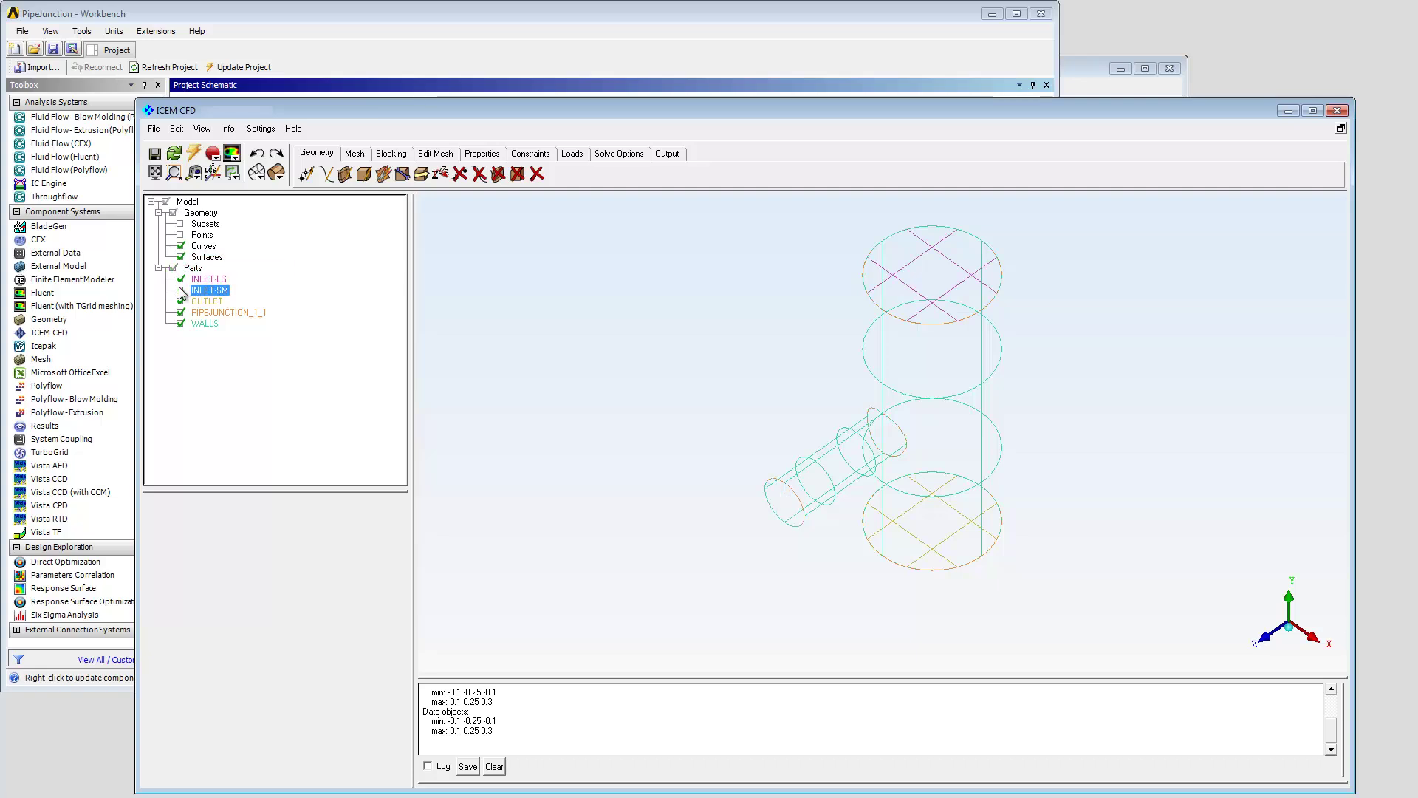
left_click(181, 290)
left_click(180, 301)
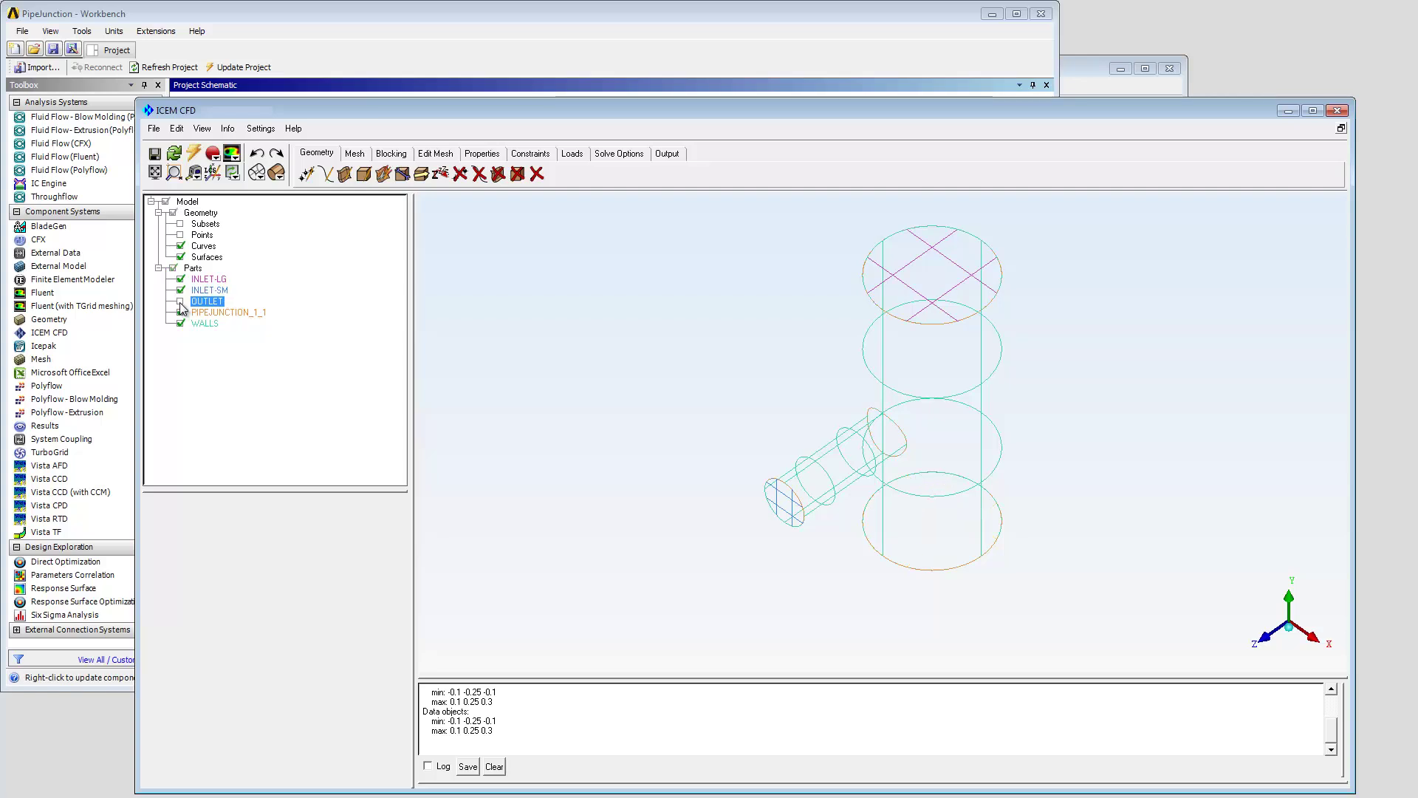
left_click(180, 301)
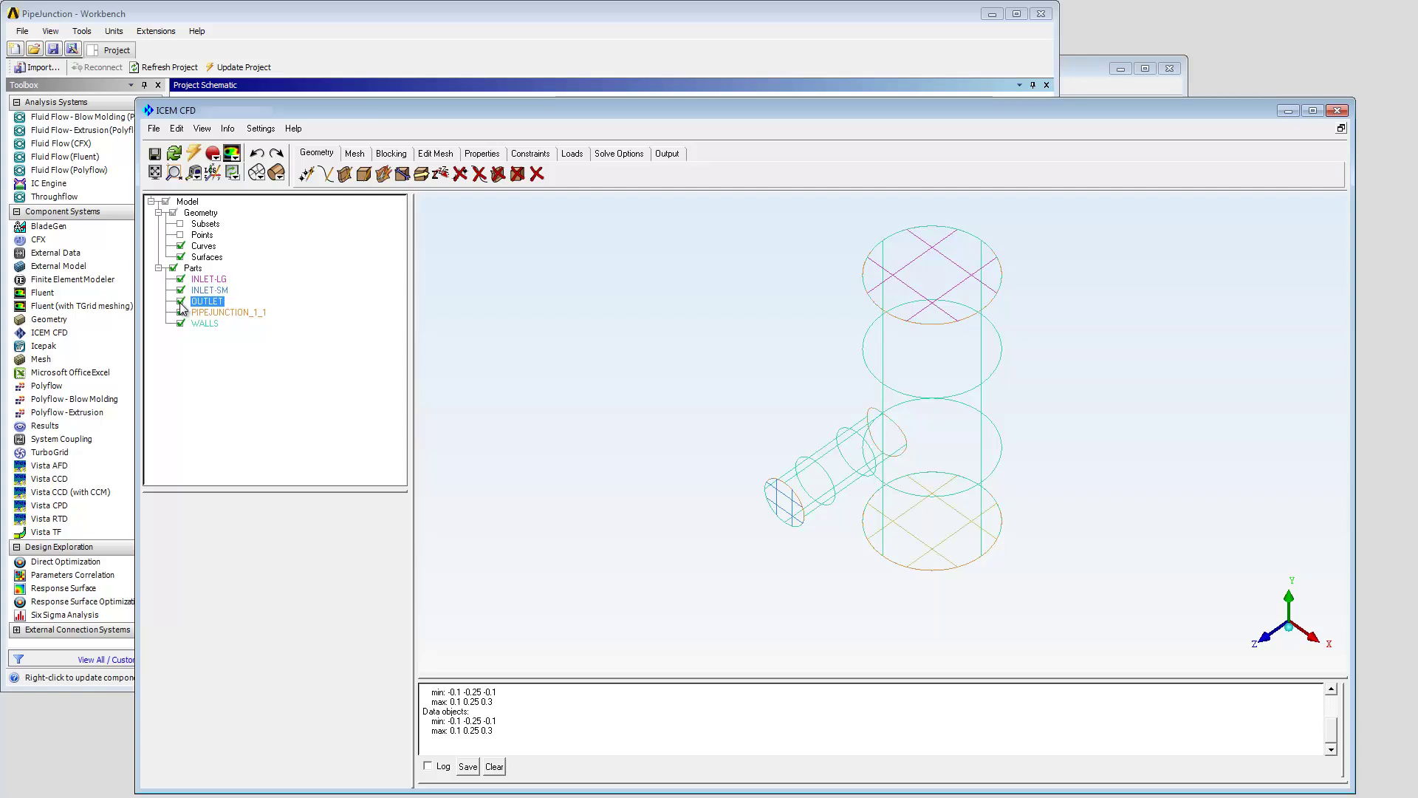
left_click(350, 154)
- Set a maximum mesh size of 0.04 for all parts in Part Mesh Setup
left_click(325, 174)
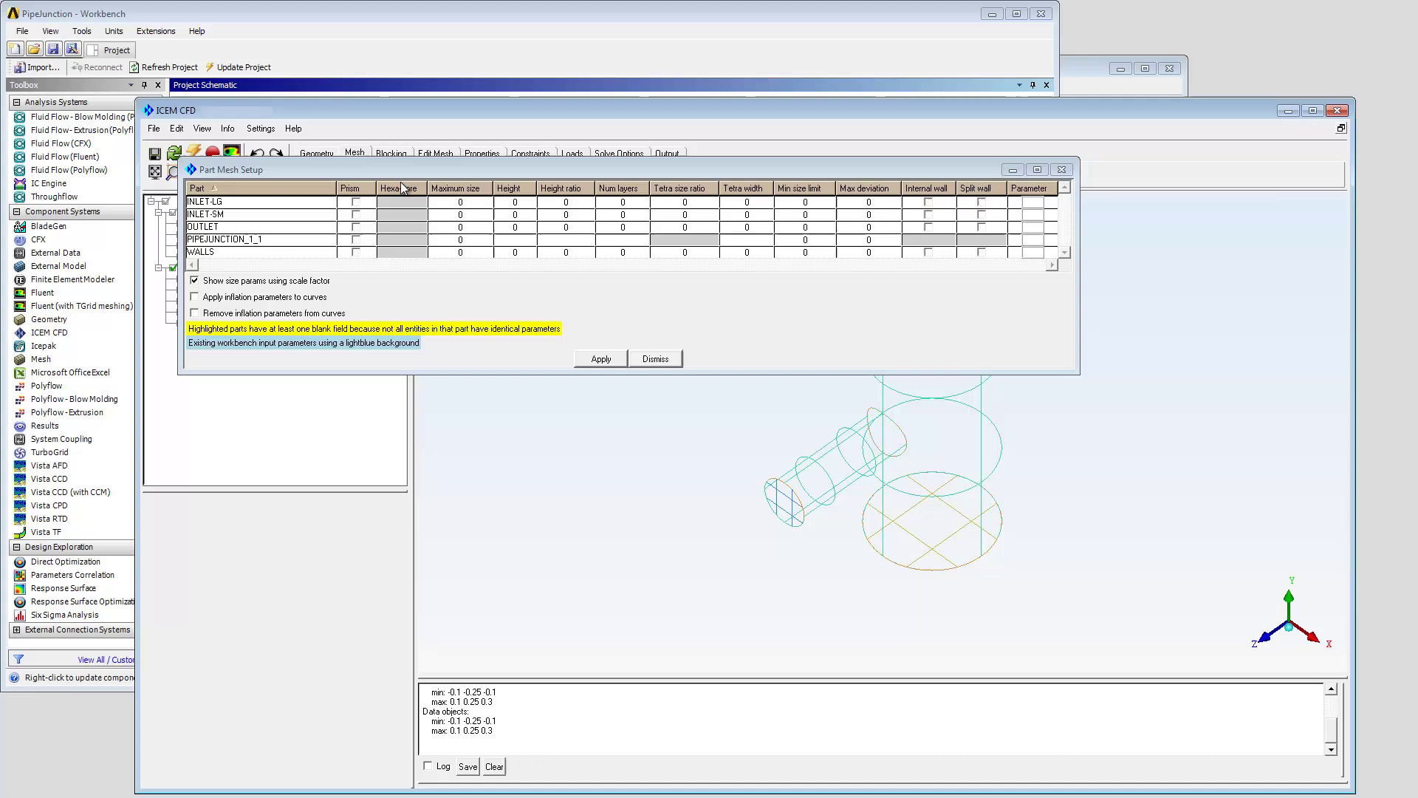
left_click(453, 189)
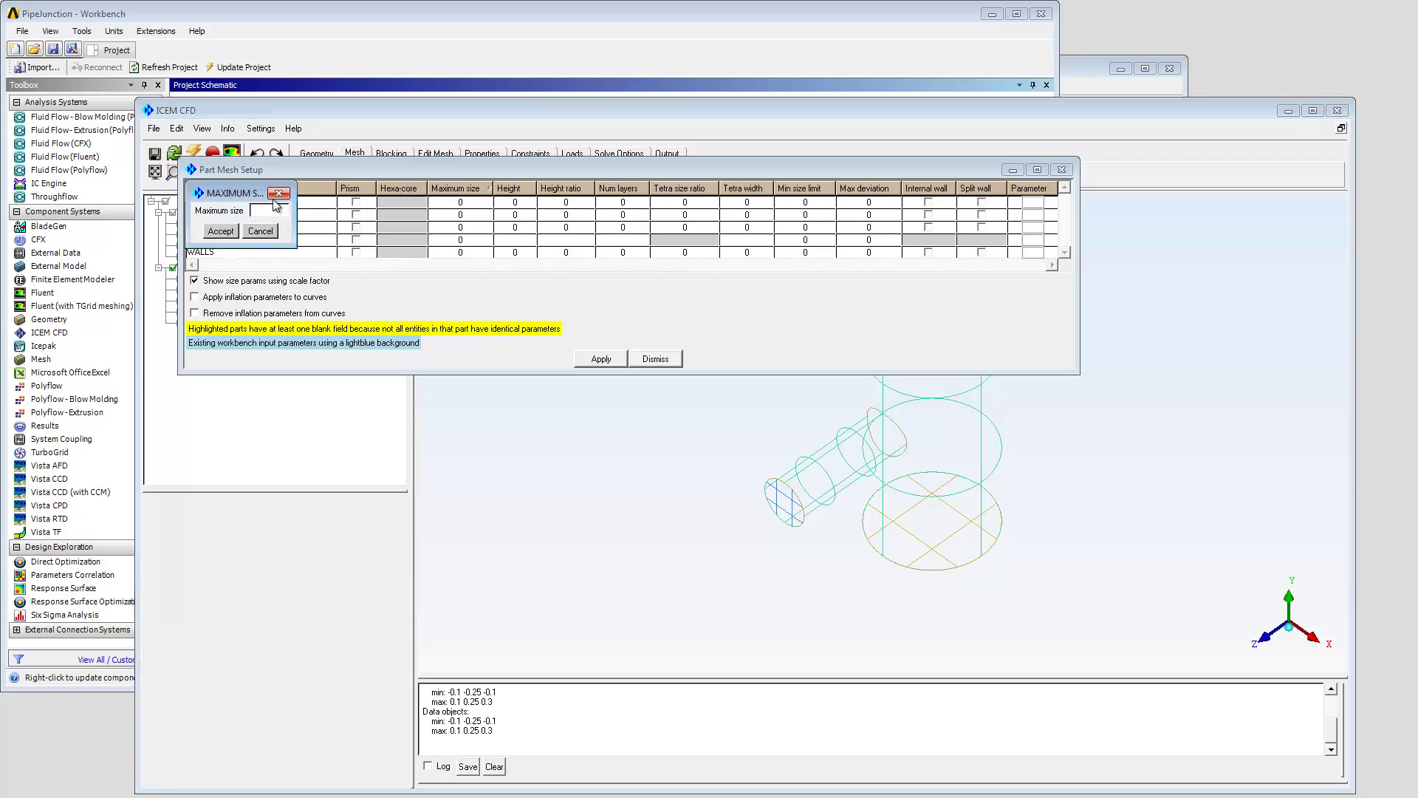
type("0.04")
key("Return")
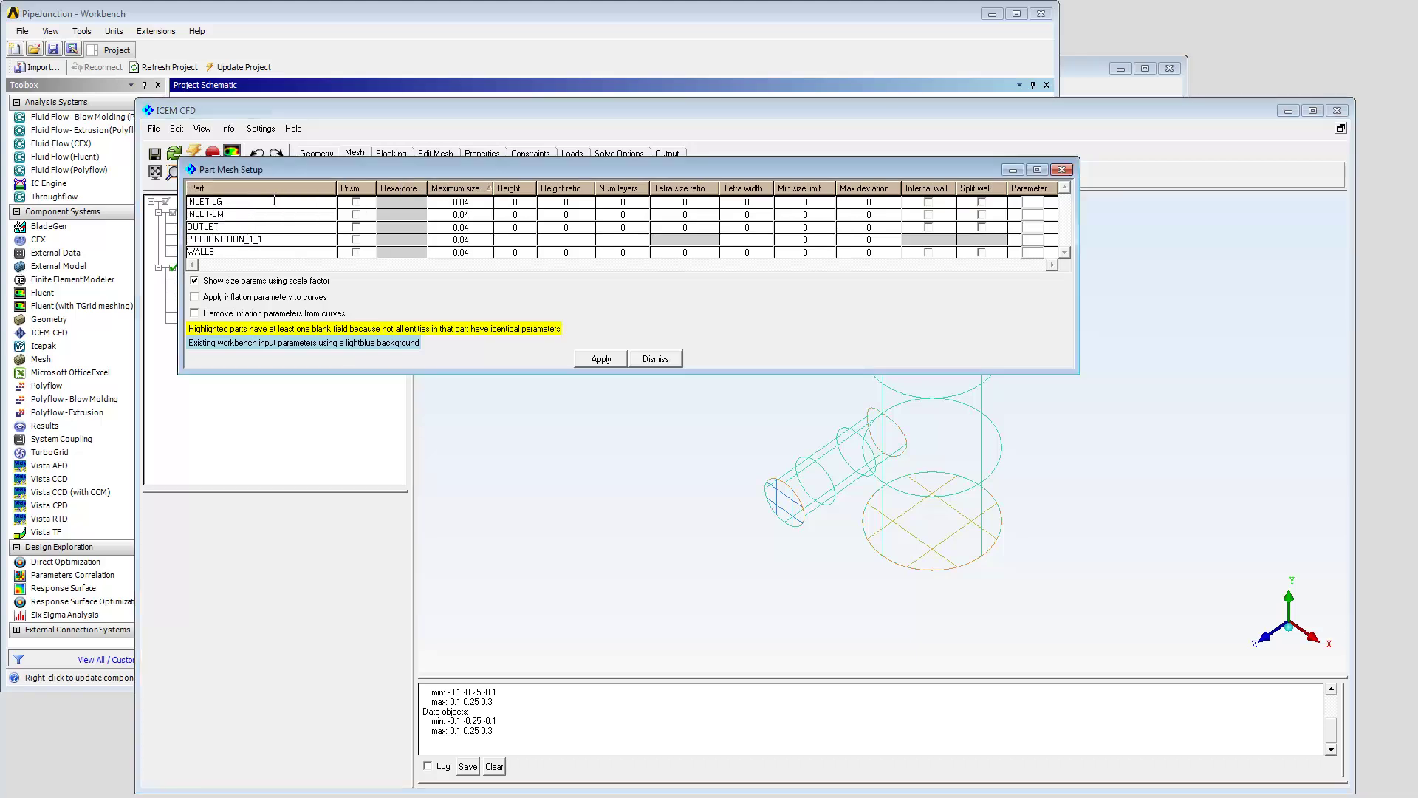
- Give INLET-SM max size 0.02 and WALLS prisms of height 0.01, ratio 1.2, then apply
left_click(467, 214)
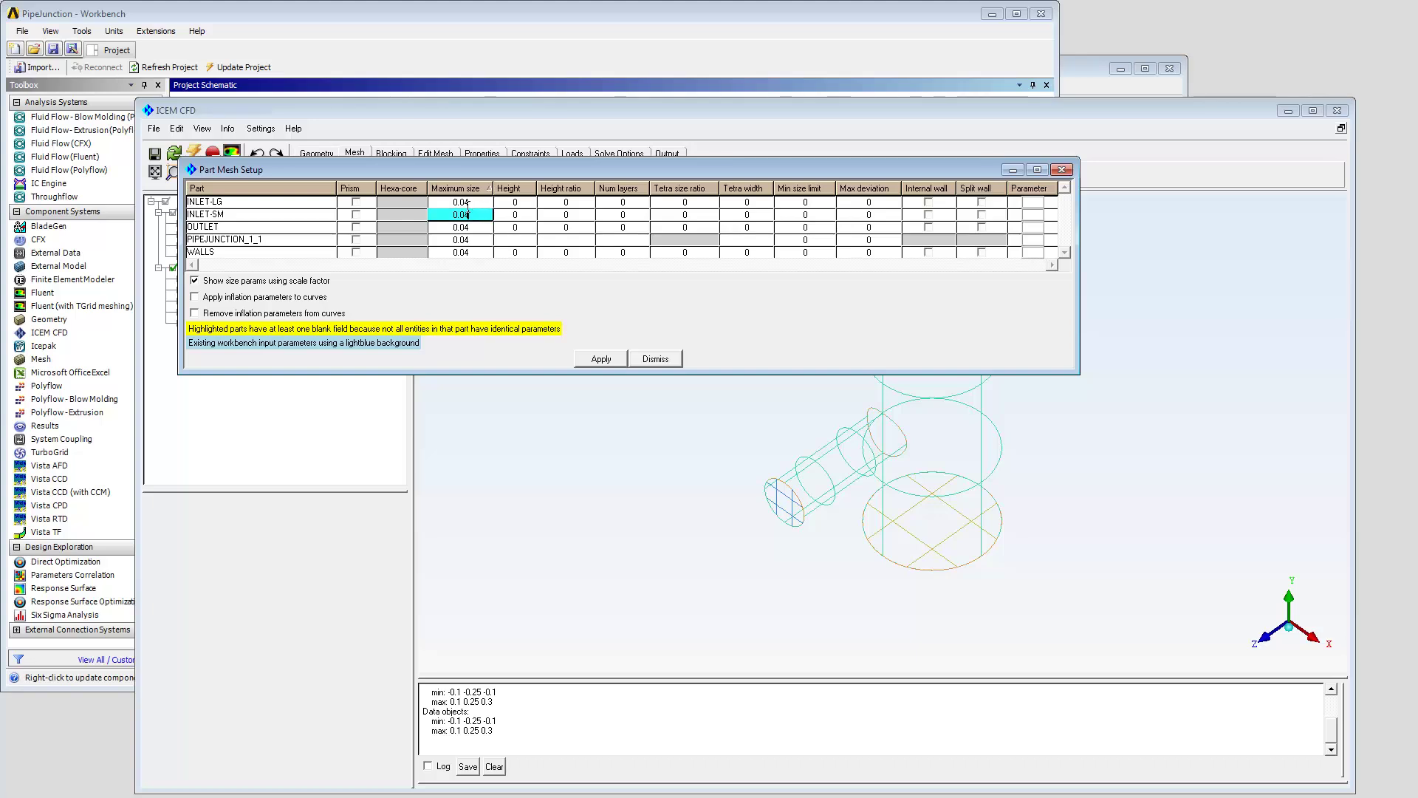
key("Return")
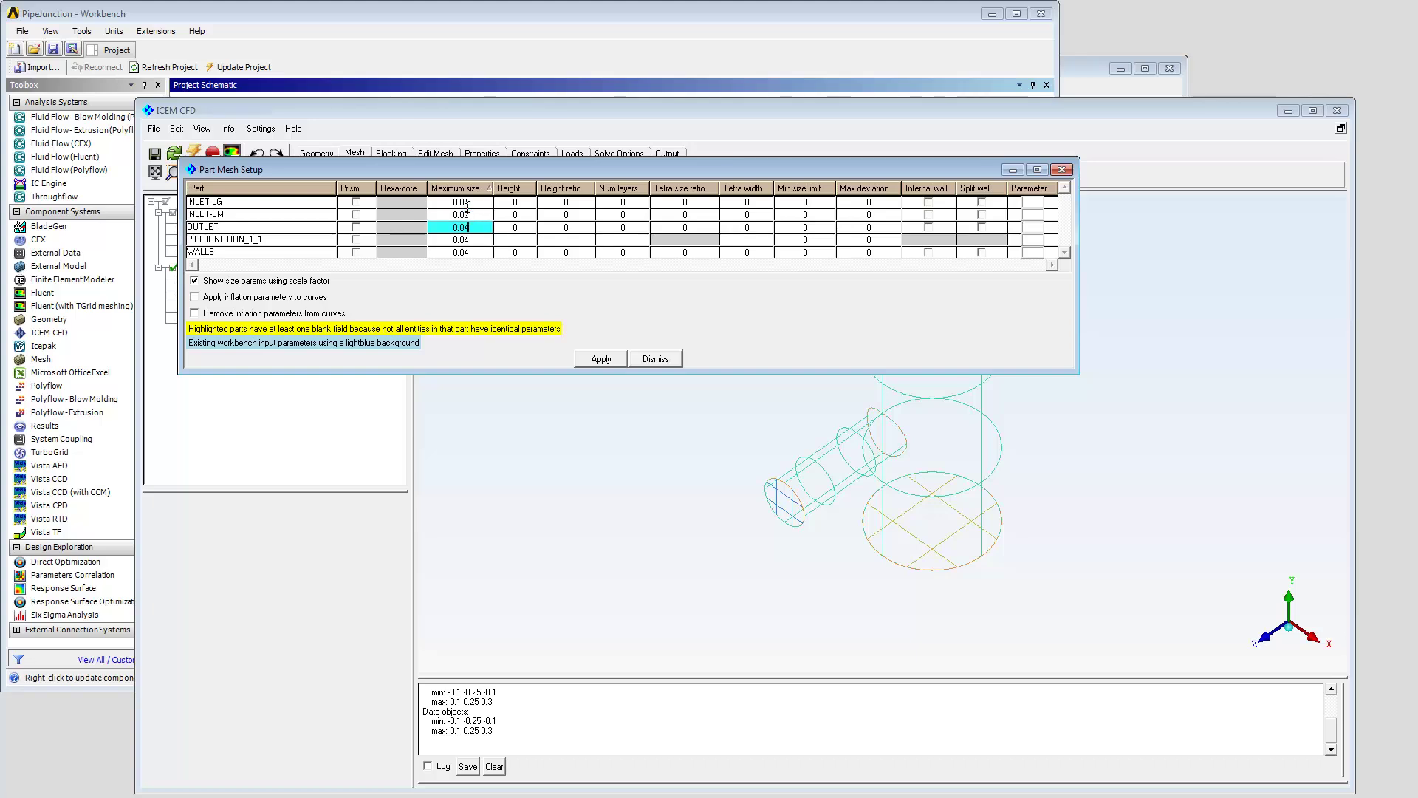
left_click(356, 253)
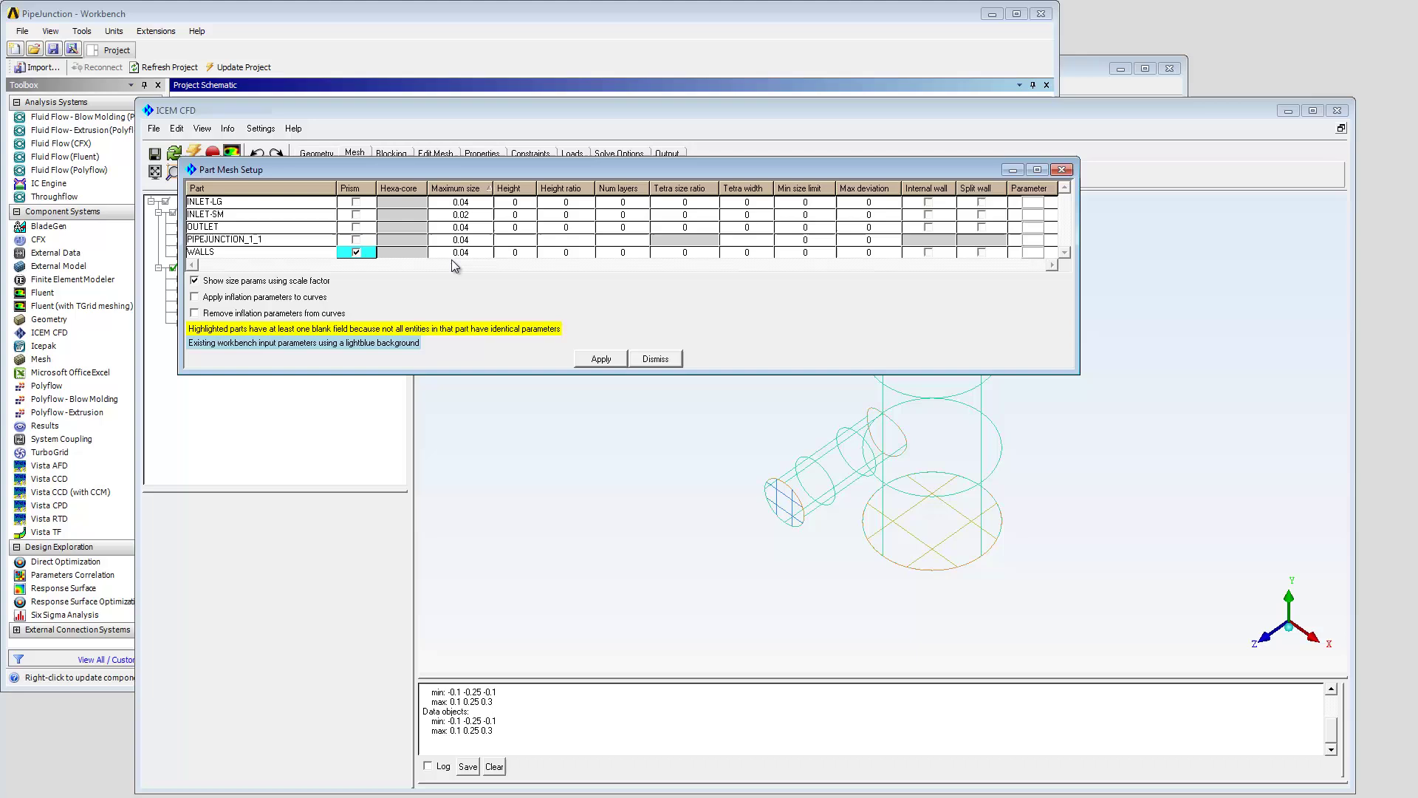
left_click(525, 253)
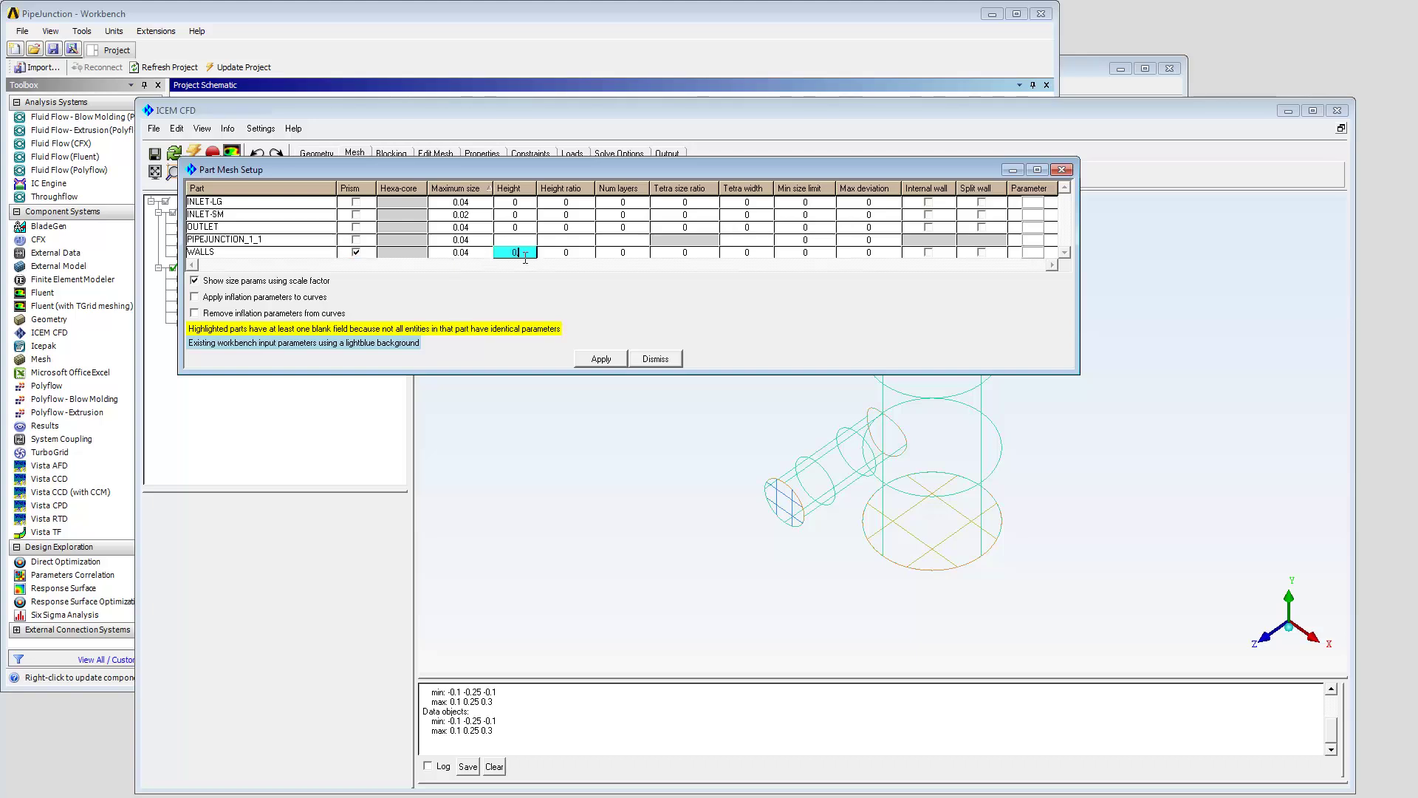
left_click(587, 253)
type("1")
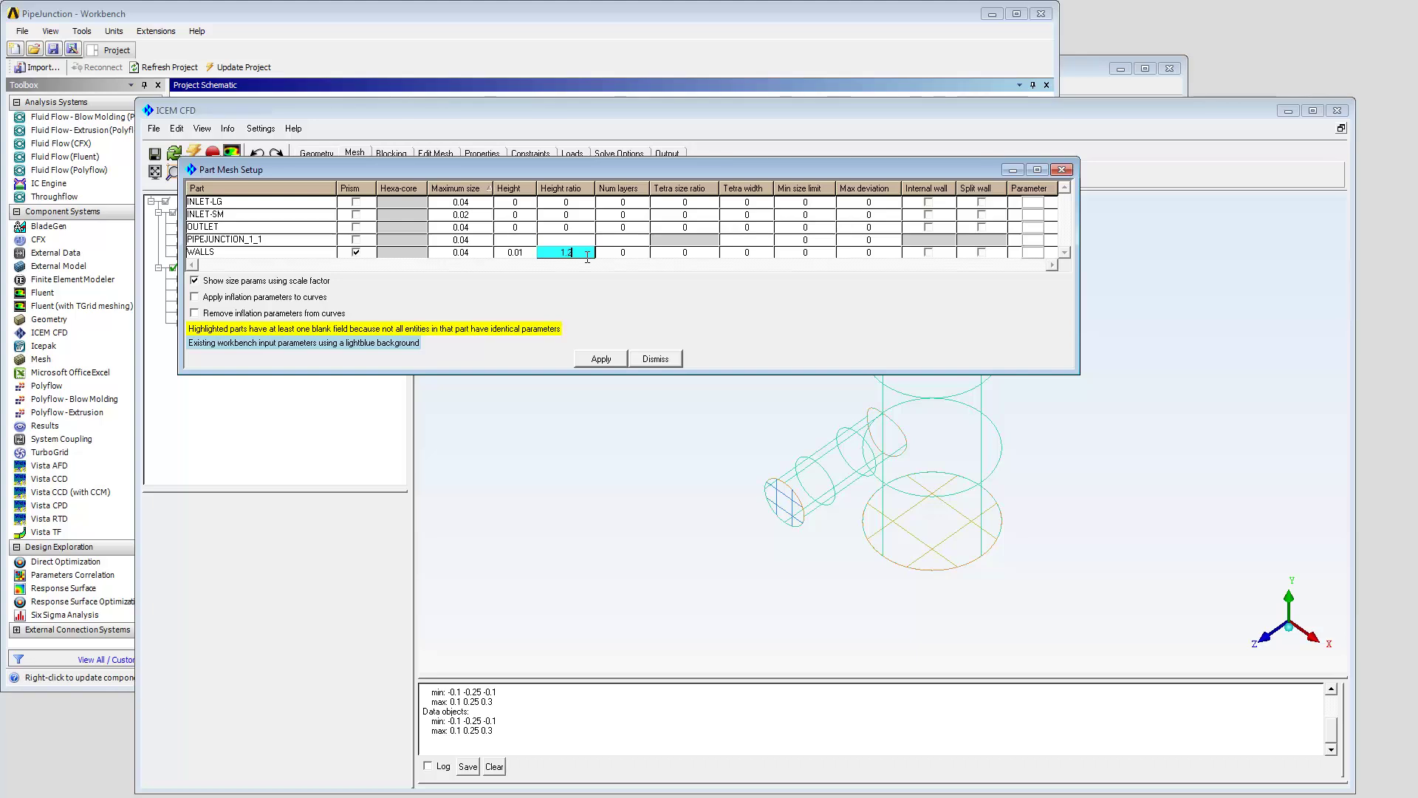
type(".2")
left_click(640, 252)
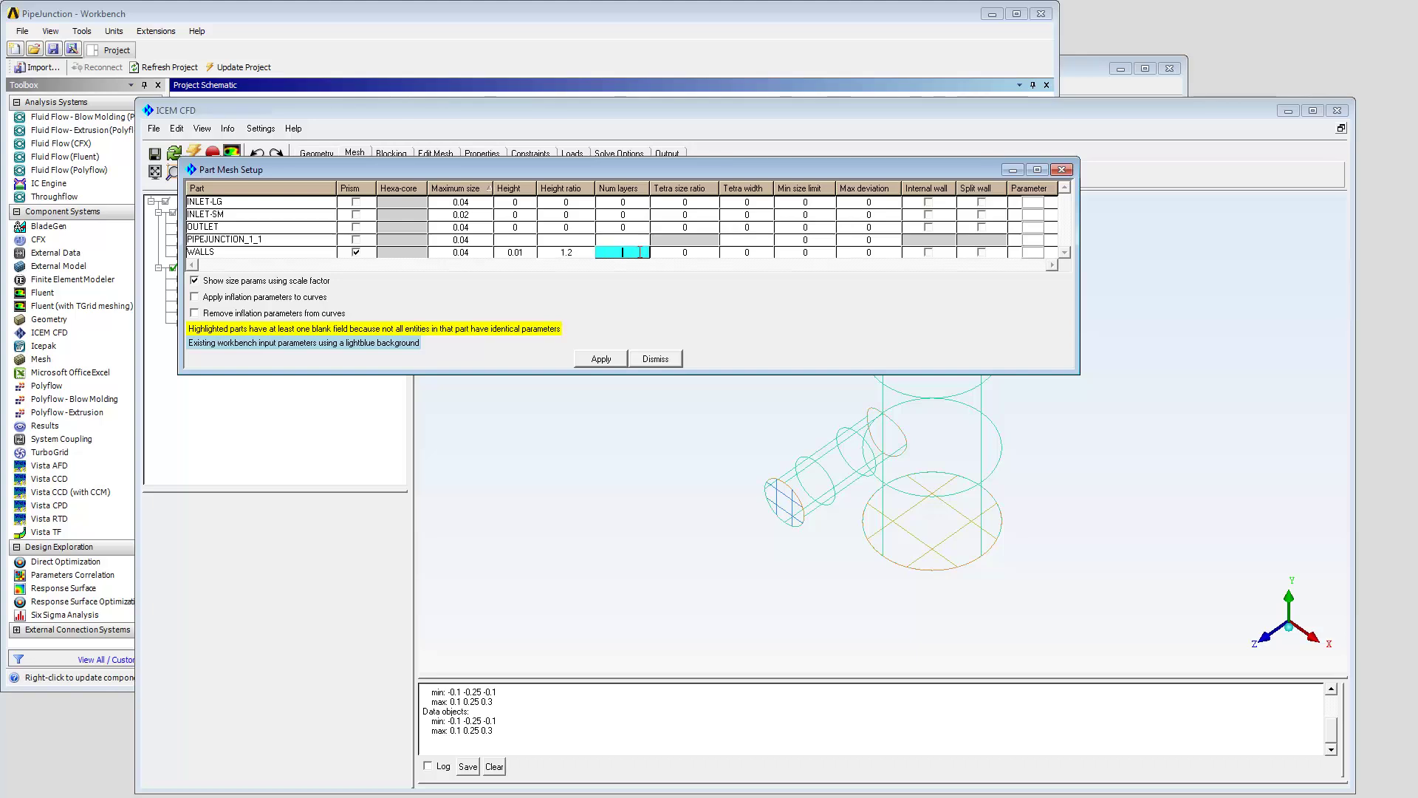
left_click(600, 358)
left_click(655, 359)
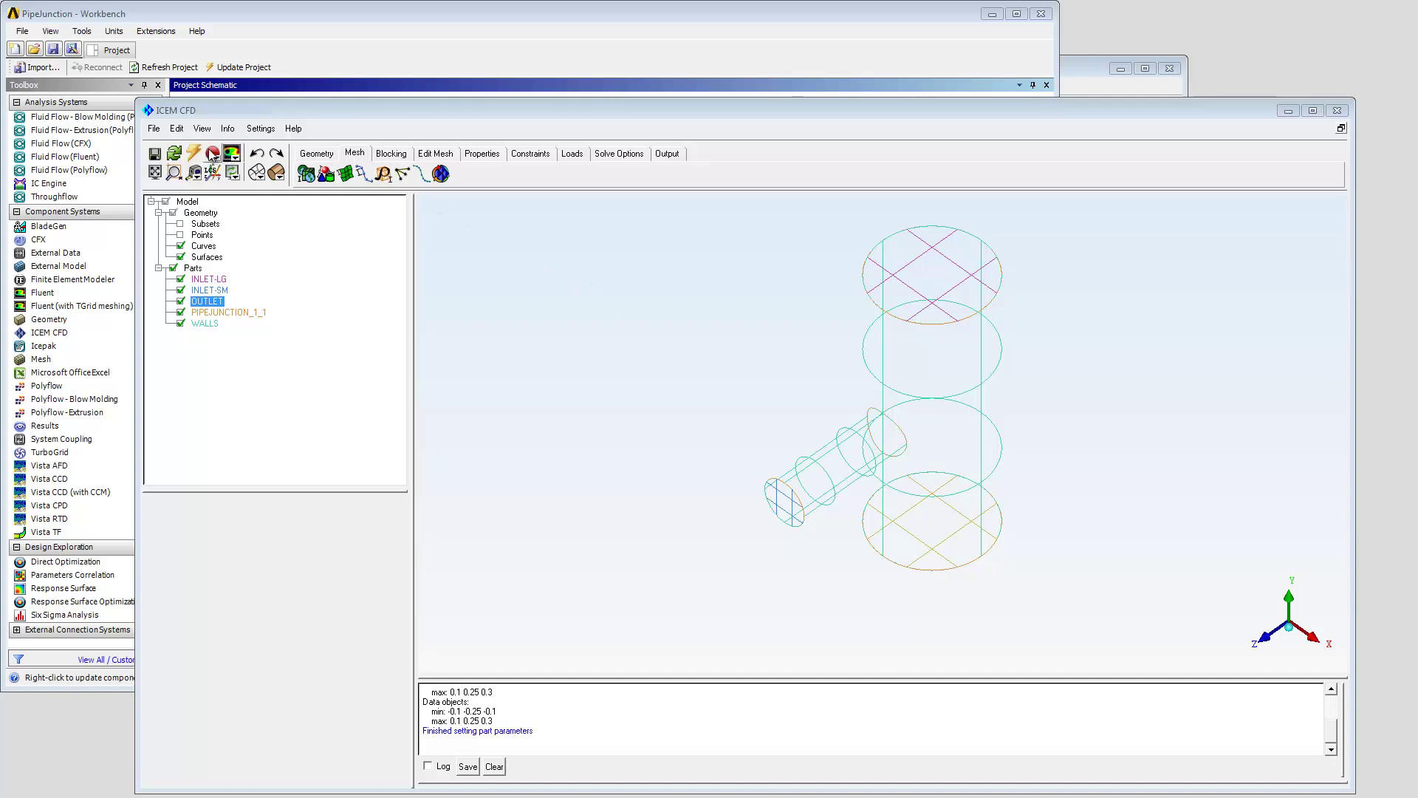
- Update the ICEM CFD model to generate the tetra mesh and Fluent input, then save
left_click(195, 153)
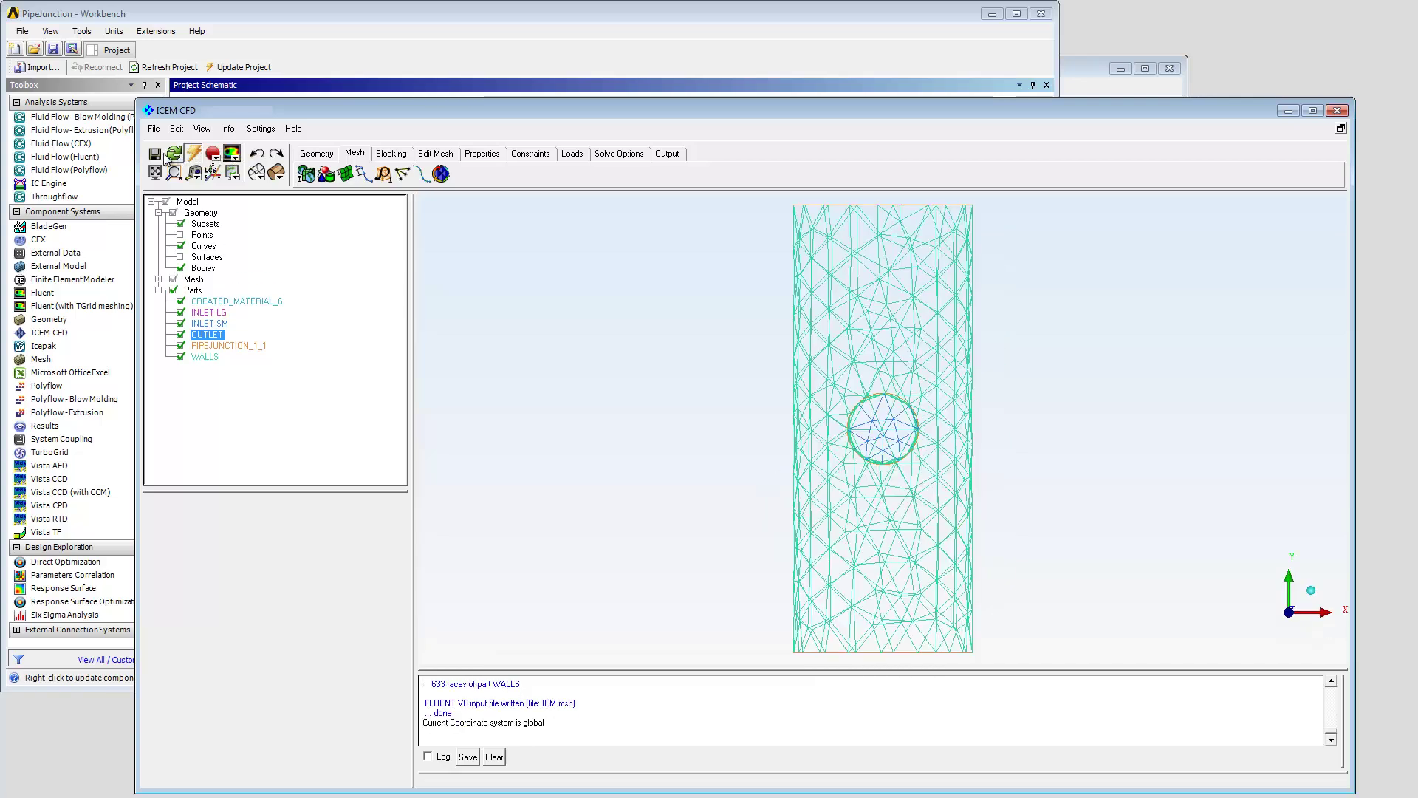
left_click(157, 155)
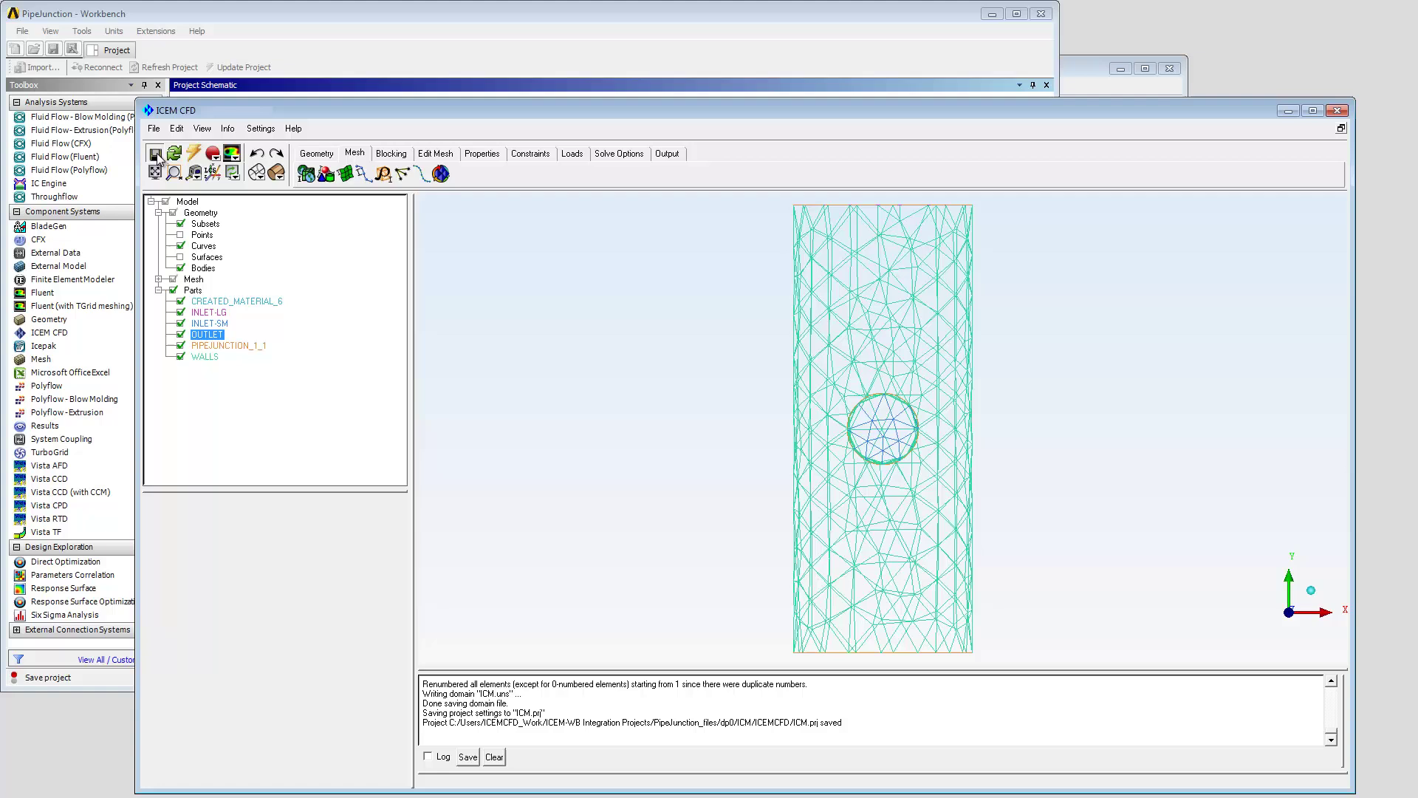
left_click(441, 175)
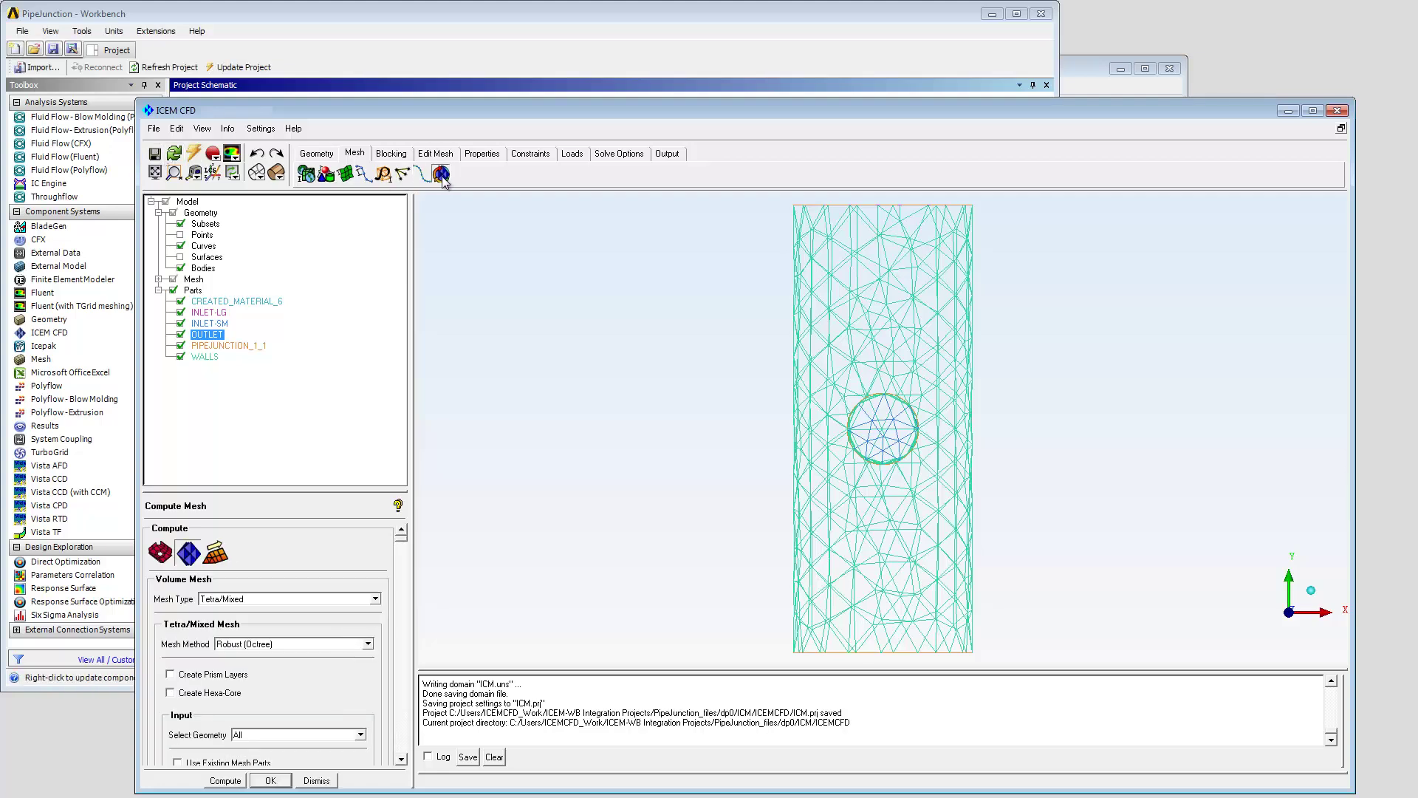
- Compute a Tetra/Mixed mesh with prism layers (1505 nodes), replacing the old mesh, and save
left_click(170, 675)
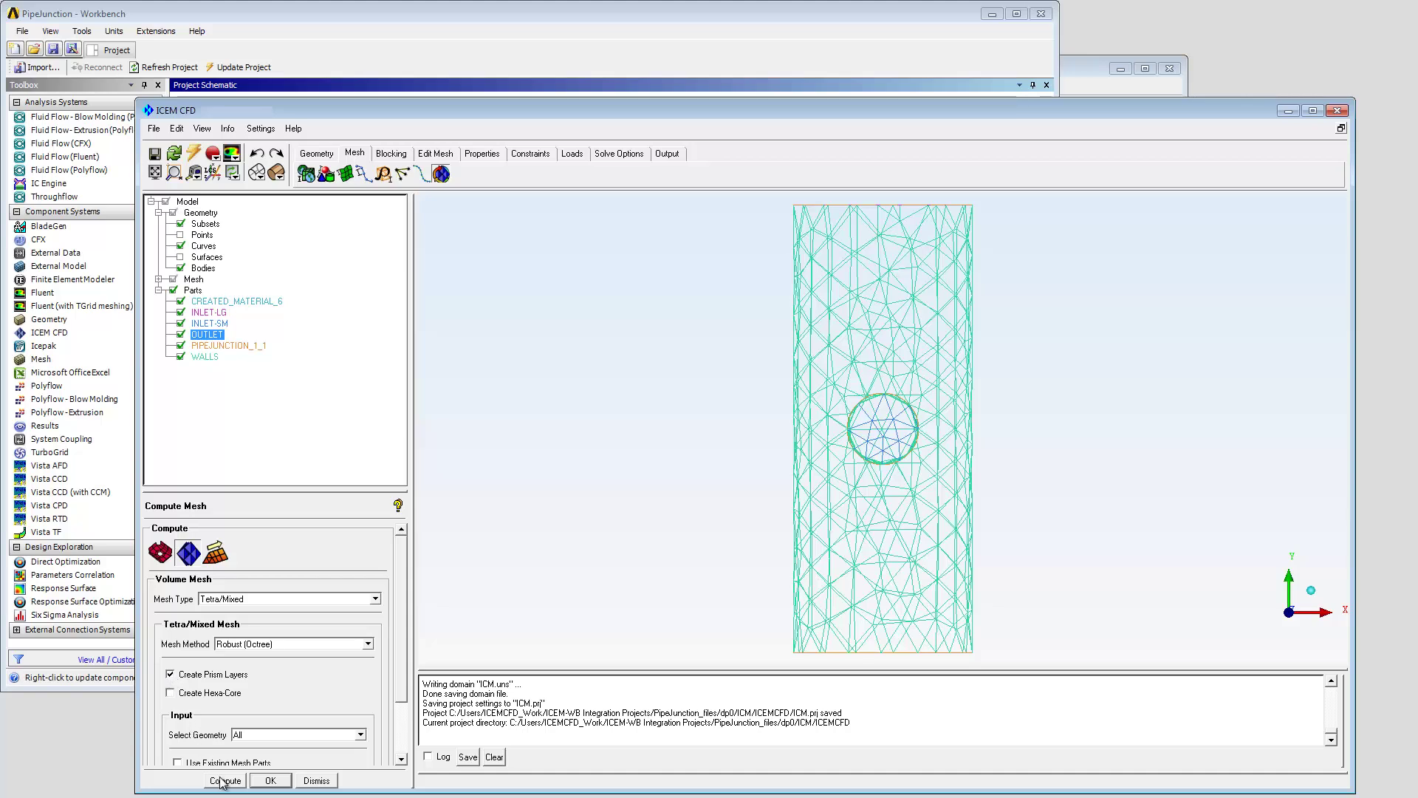
left_click(224, 781)
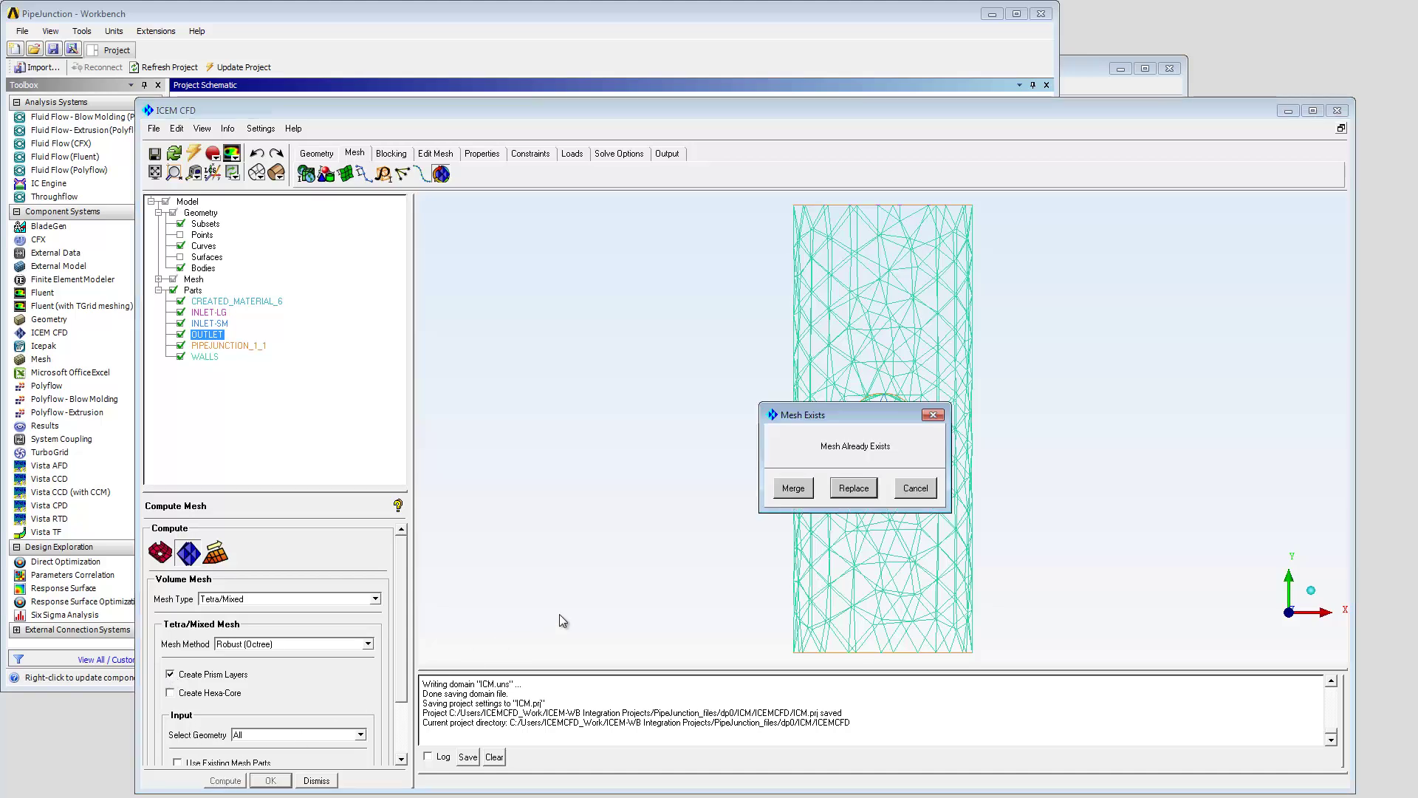
left_click(853, 488)
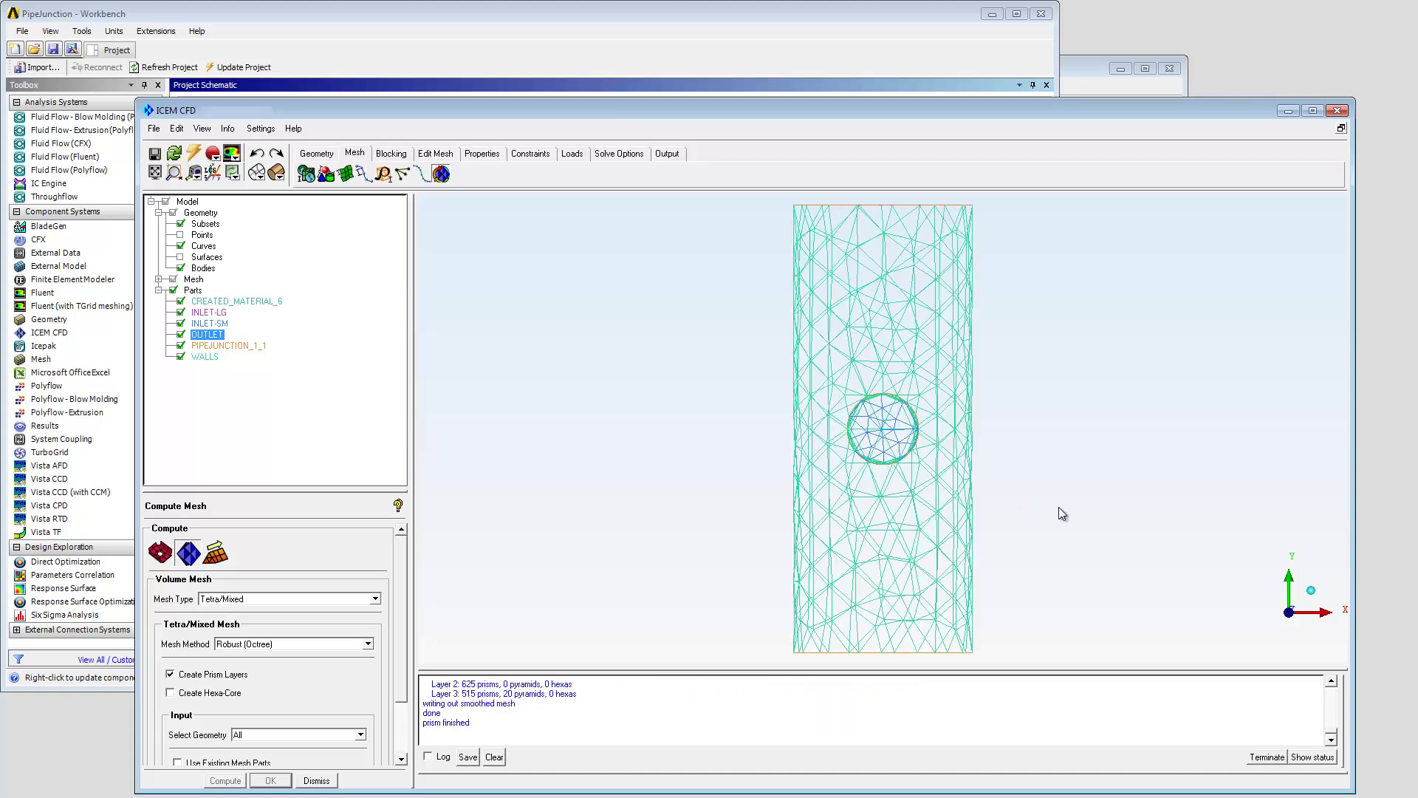
left_click(1319, 602)
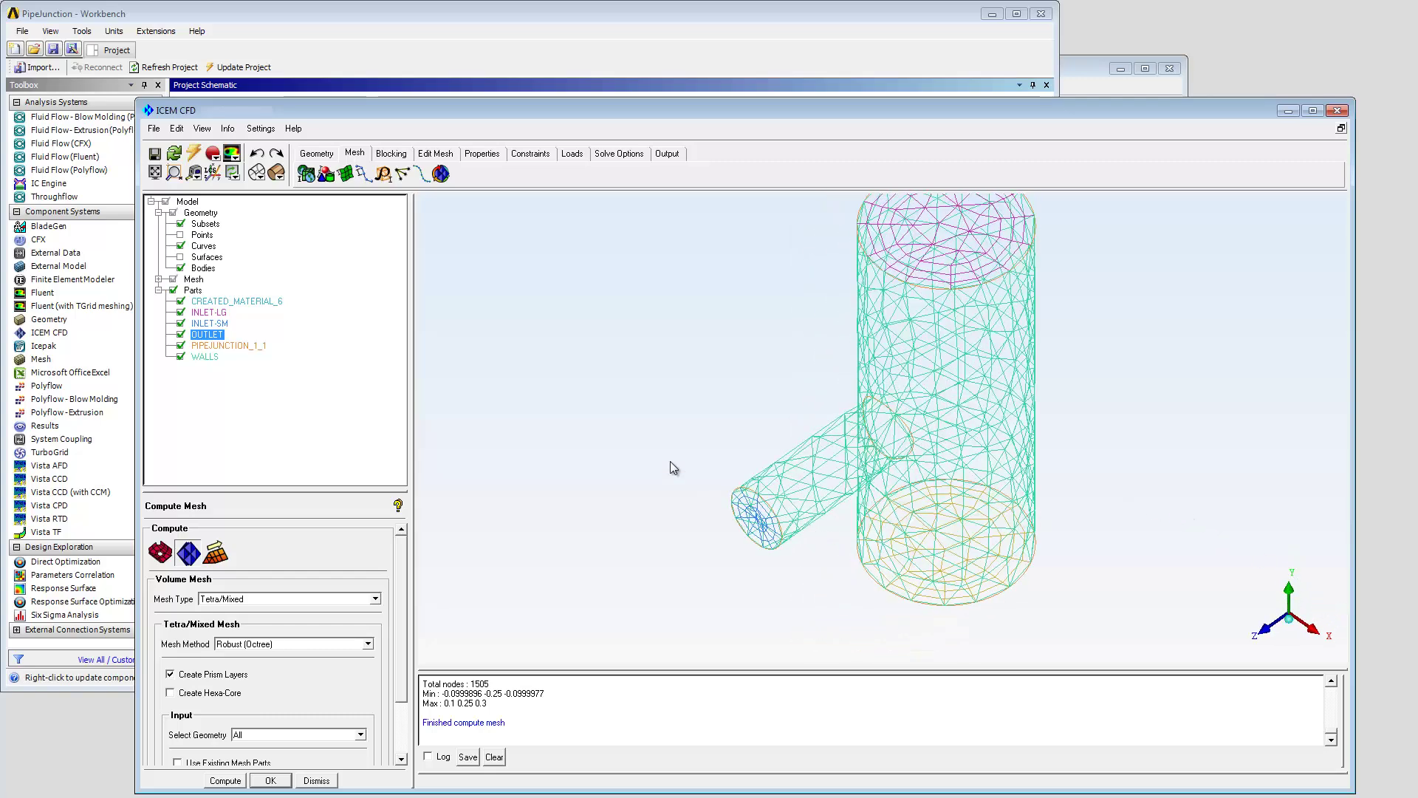
left_click(155, 154)
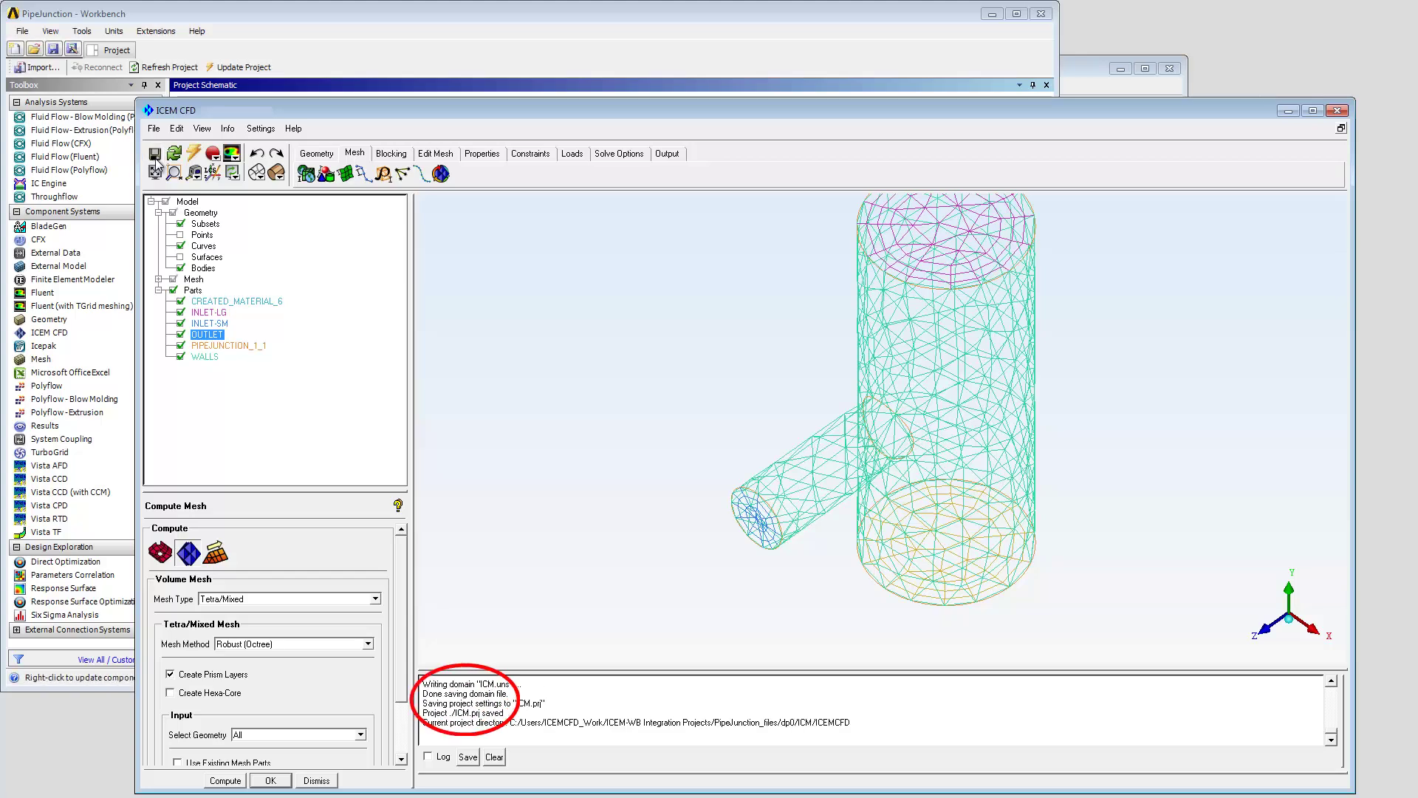
- Return to the Workbench project schematic showing ICEM CFD up to date
left_click(248, 12)
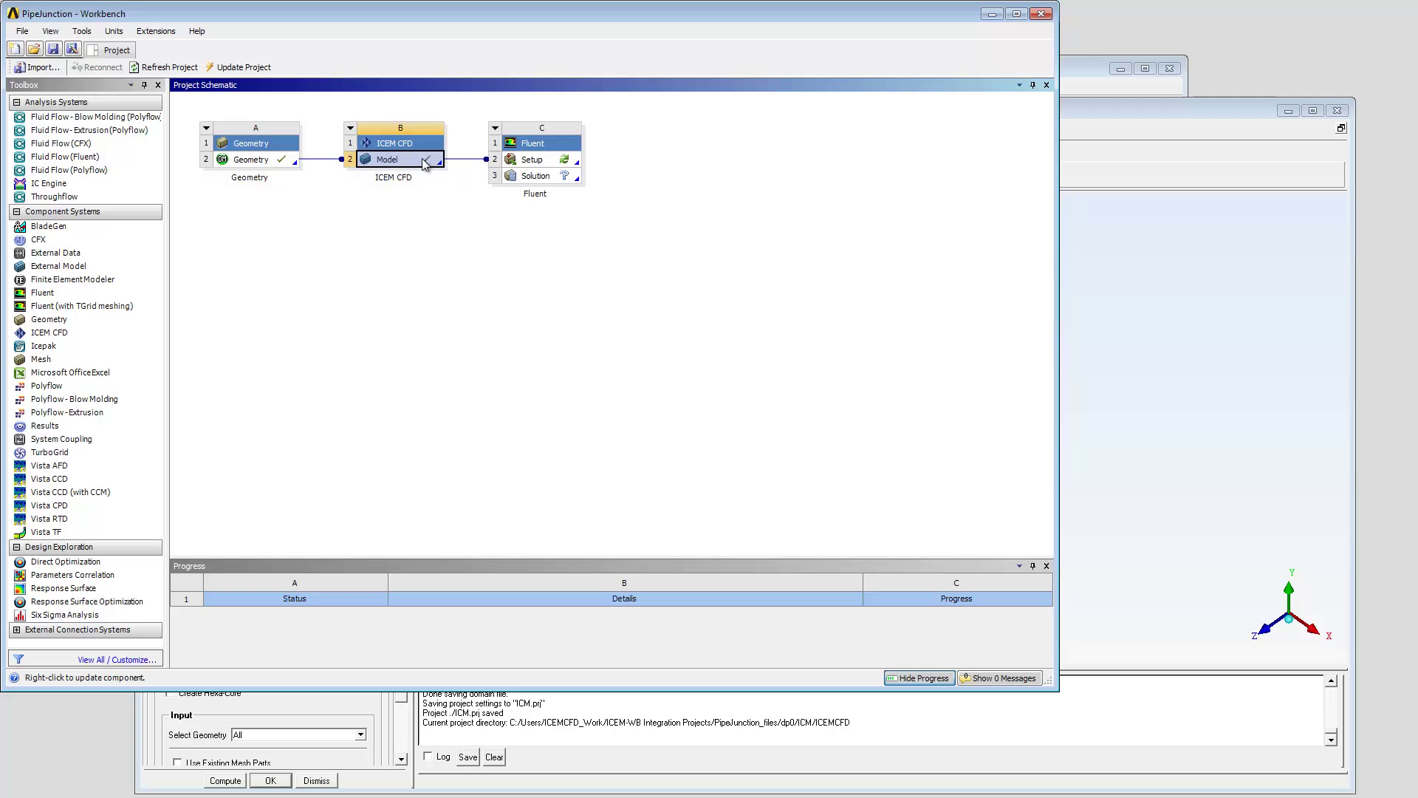
- Launch Fluent in 3D serial mode from the Setup cell to load the pipe-junction mesh
double_click(532, 161)
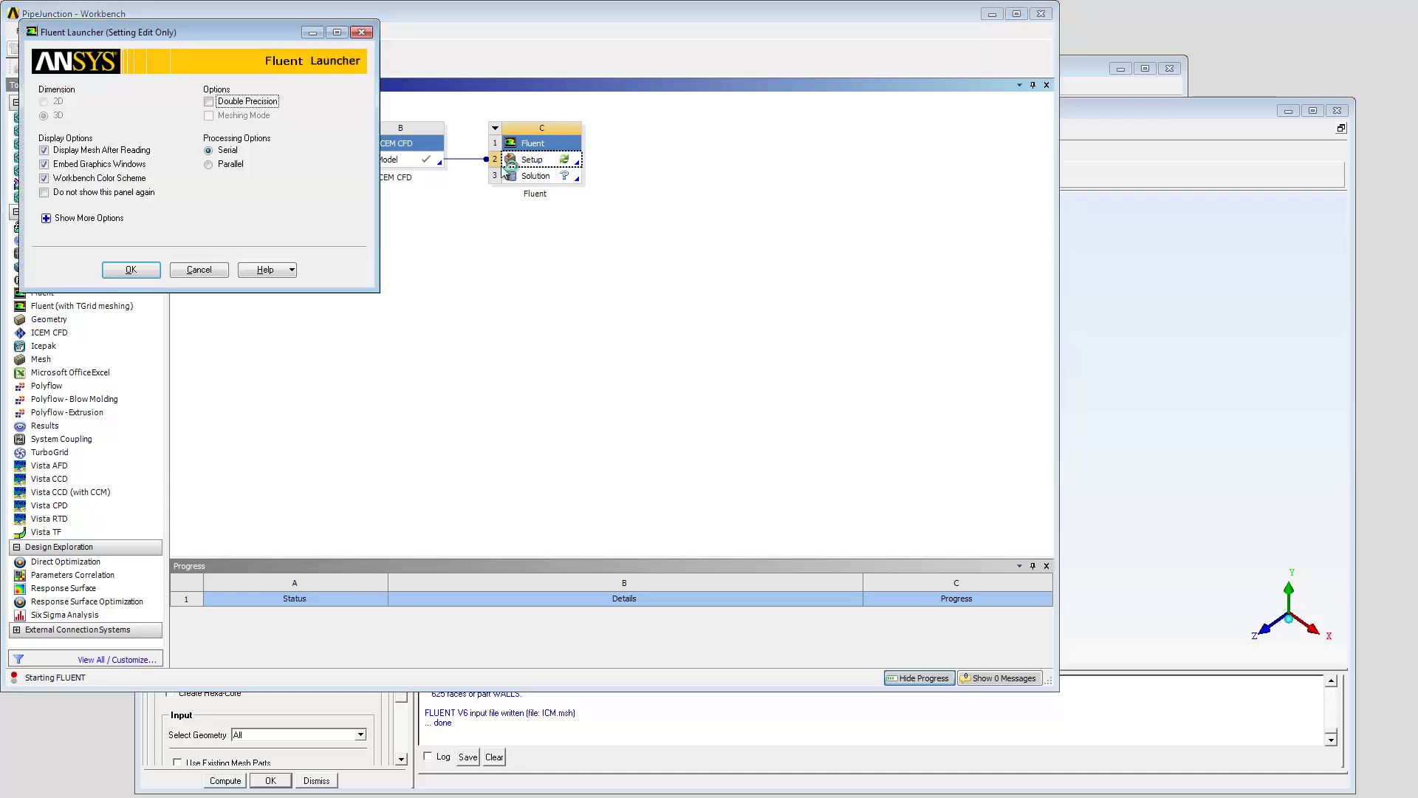
left_click(120, 273)
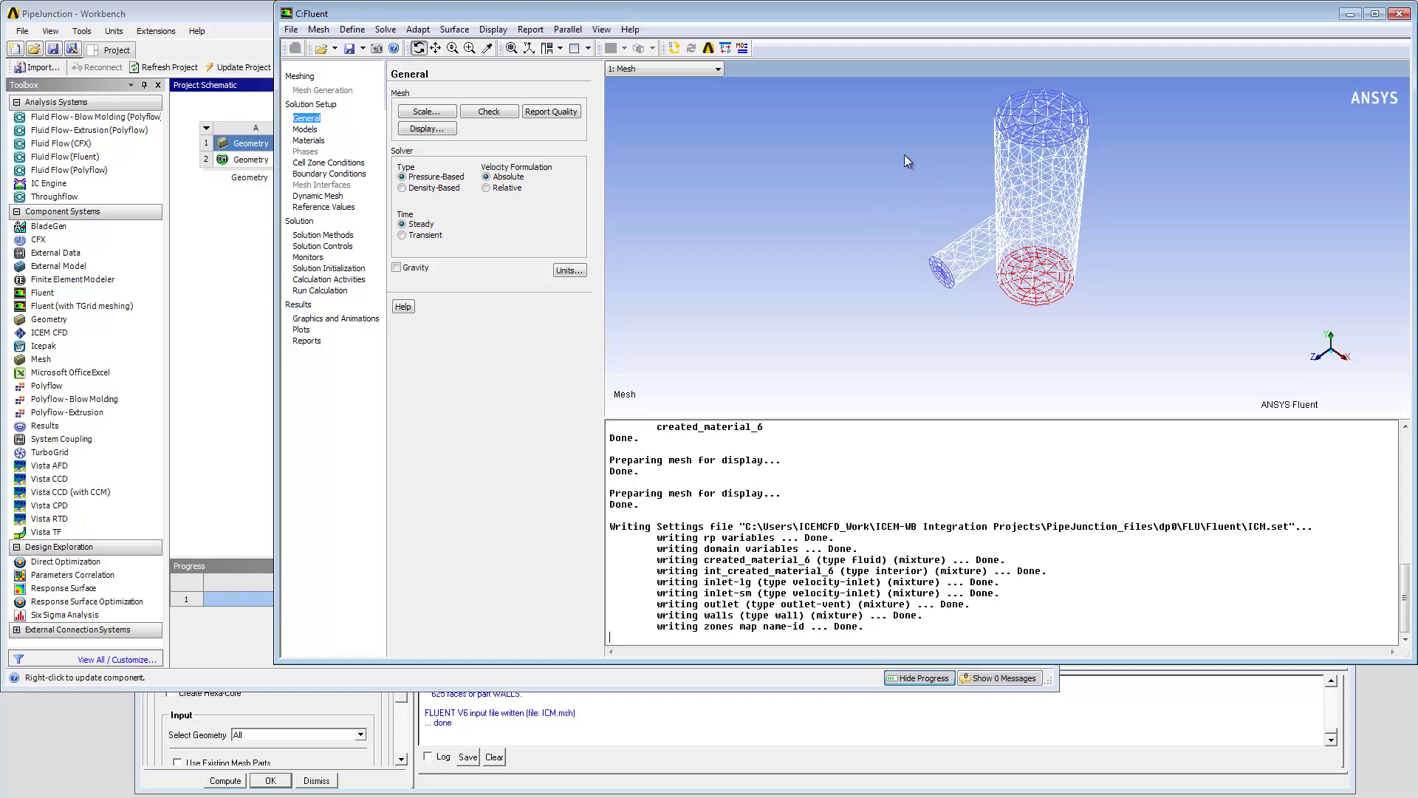
- Review the boundary zones, run 10 iterations, and choose contours under Graphics and Animations
left_click(359, 173)
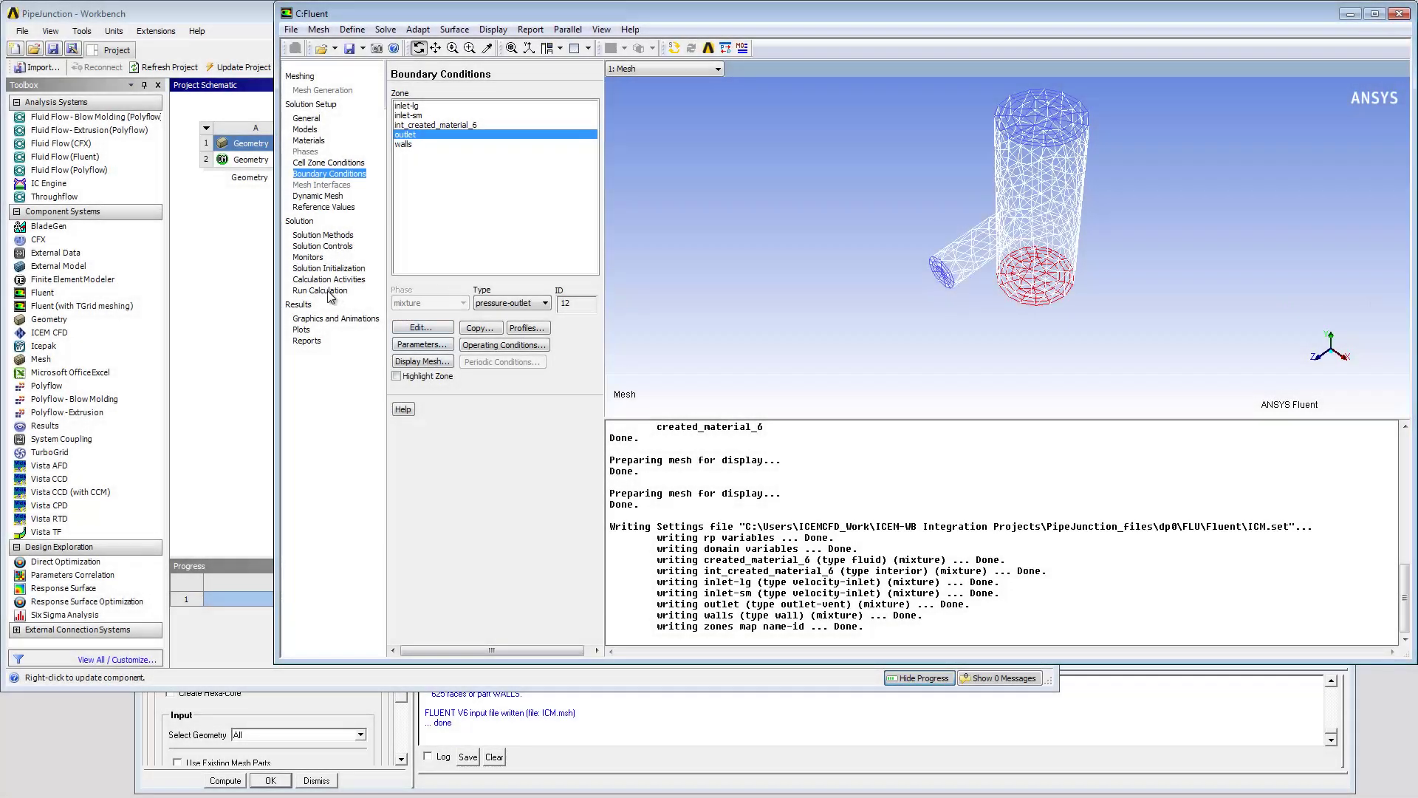
left_click(330, 293)
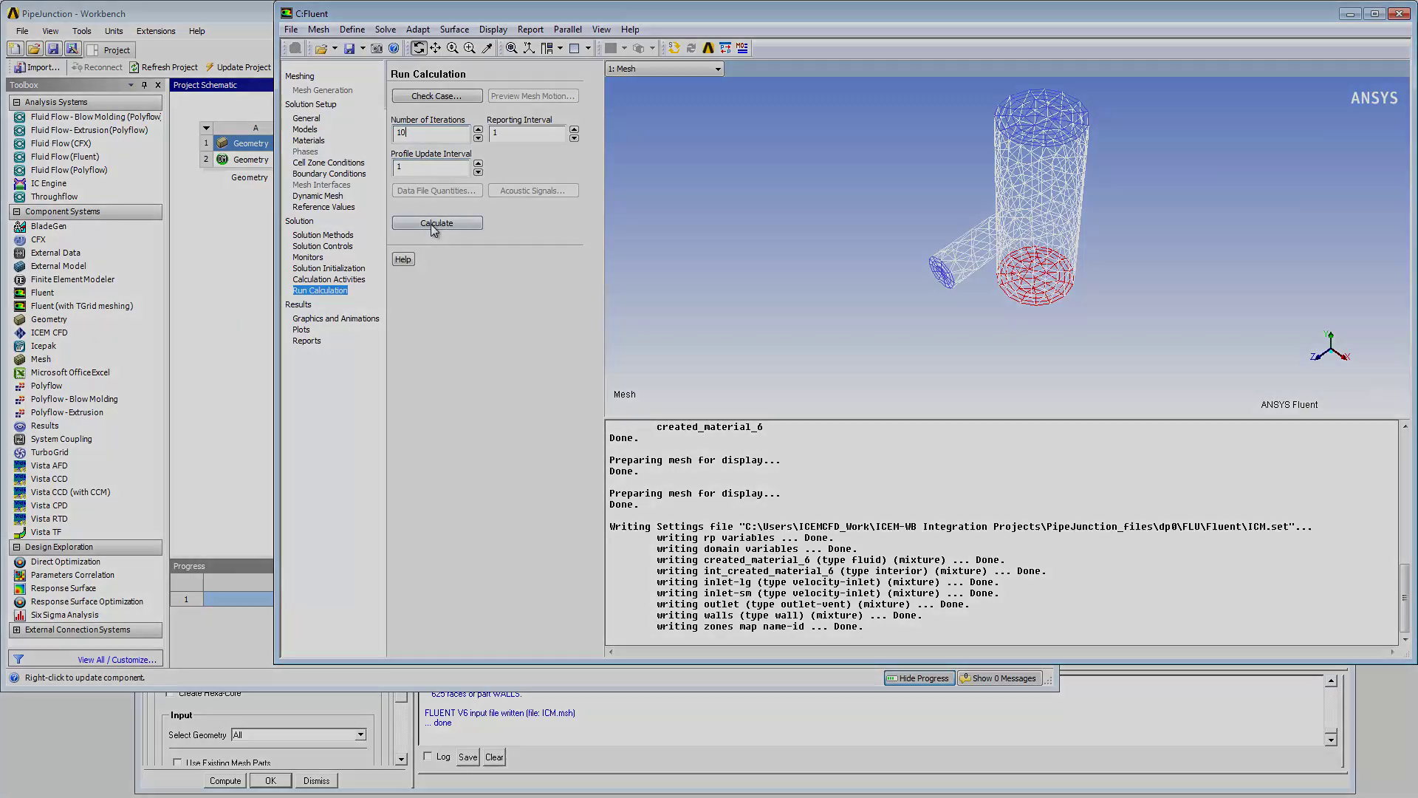
left_click(432, 224)
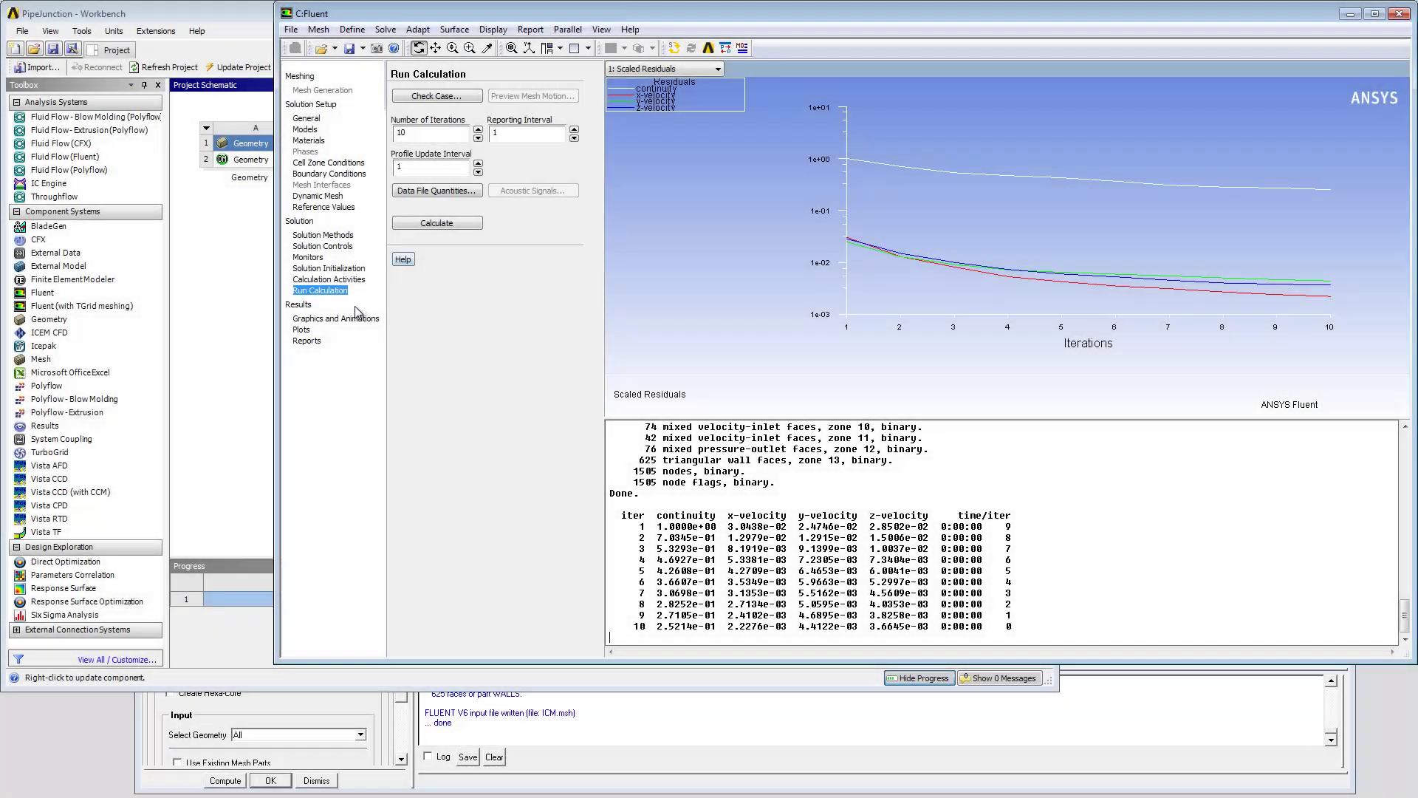
left_click(346, 319)
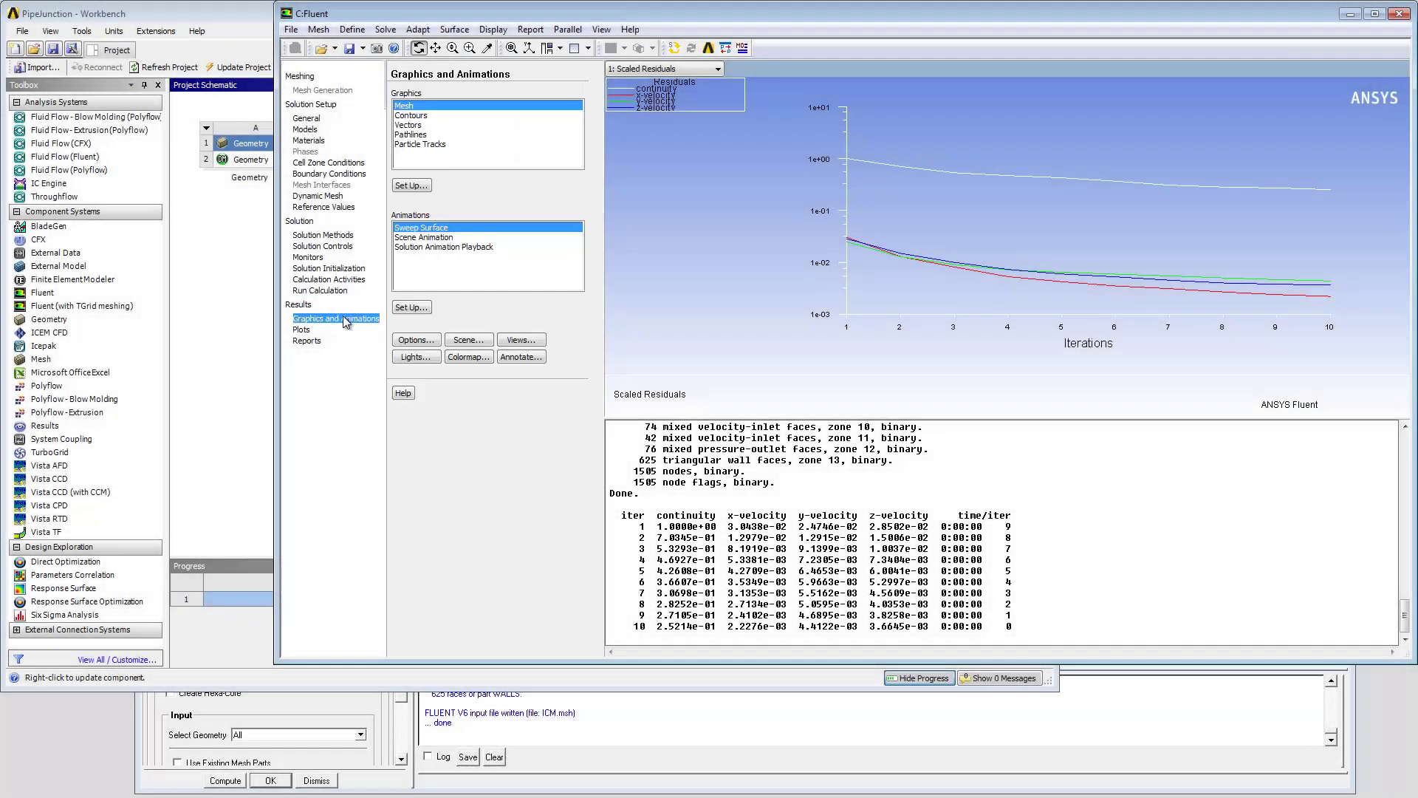
left_click(414, 115)
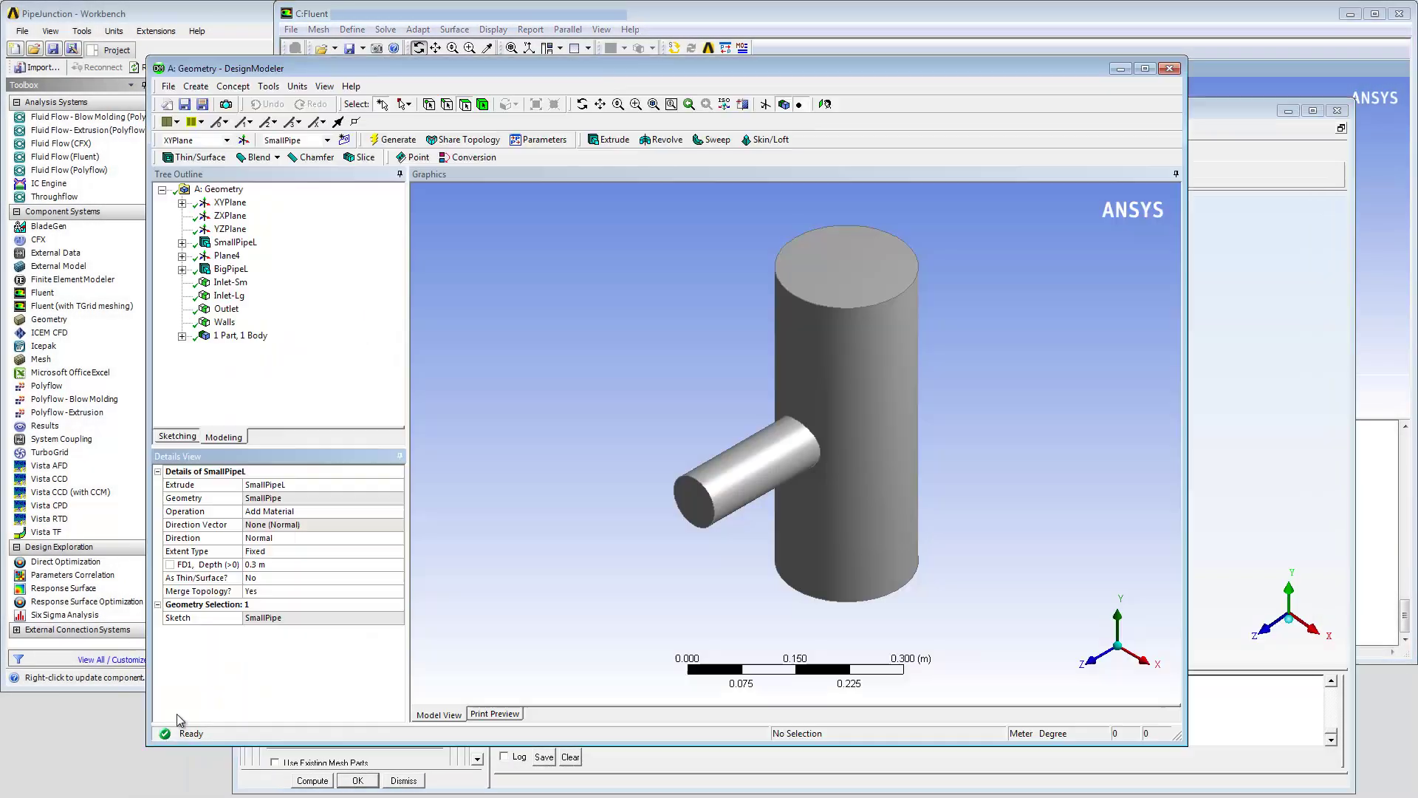
- Make the SmallPipe sketch's 0.04 m radius R1 a design parameter named SmallRadius
left_click(182, 242)
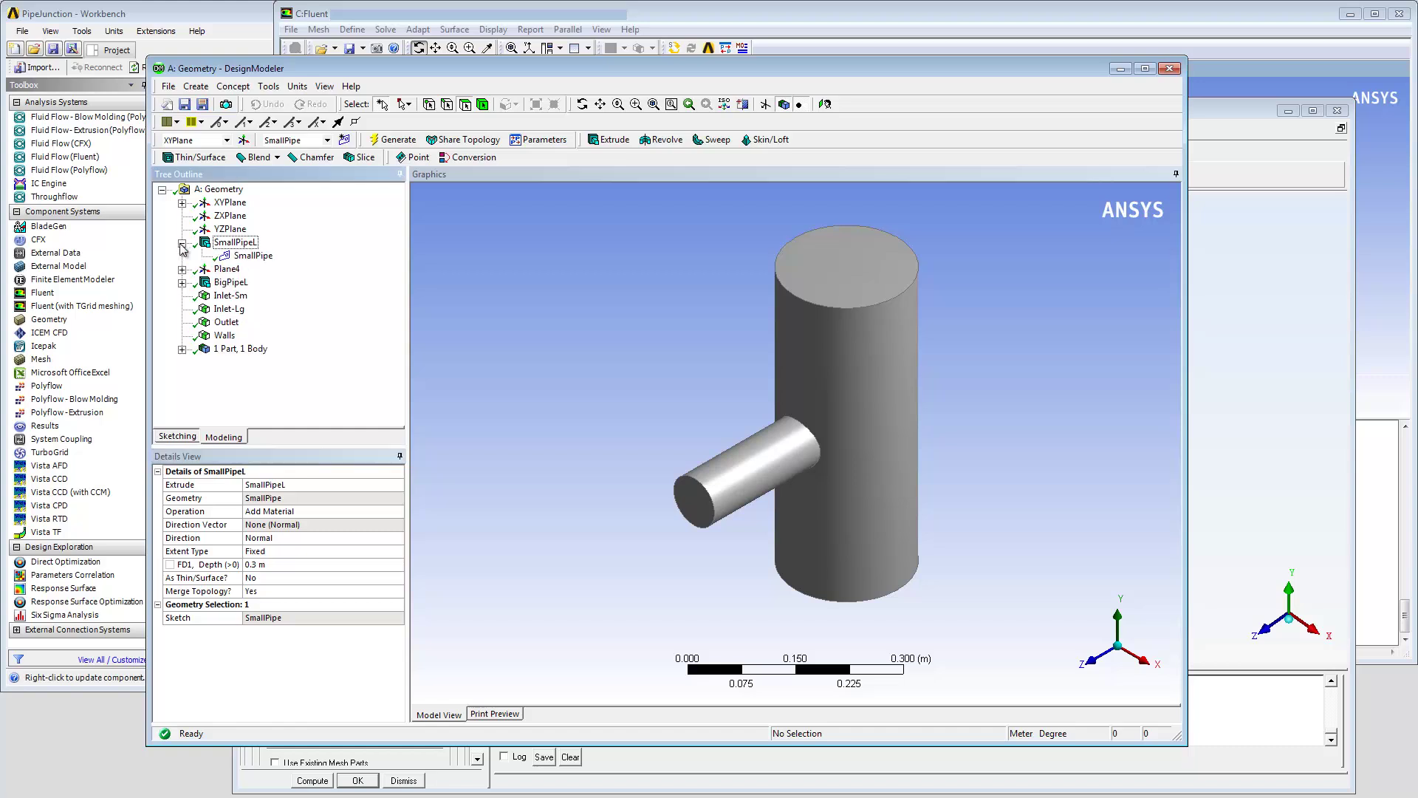
left_click(258, 260)
left_click(170, 538)
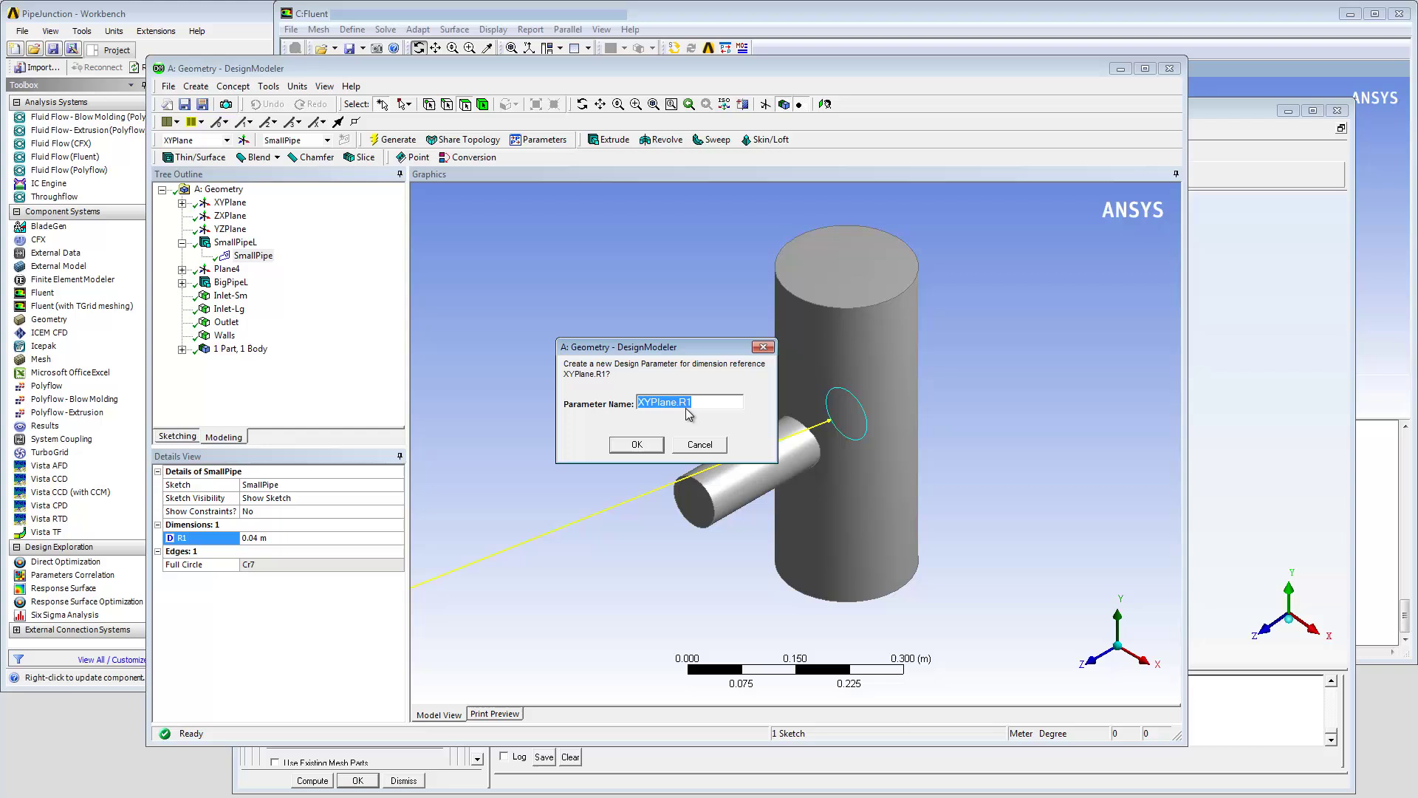
type("SmallRadius")
key("Return")
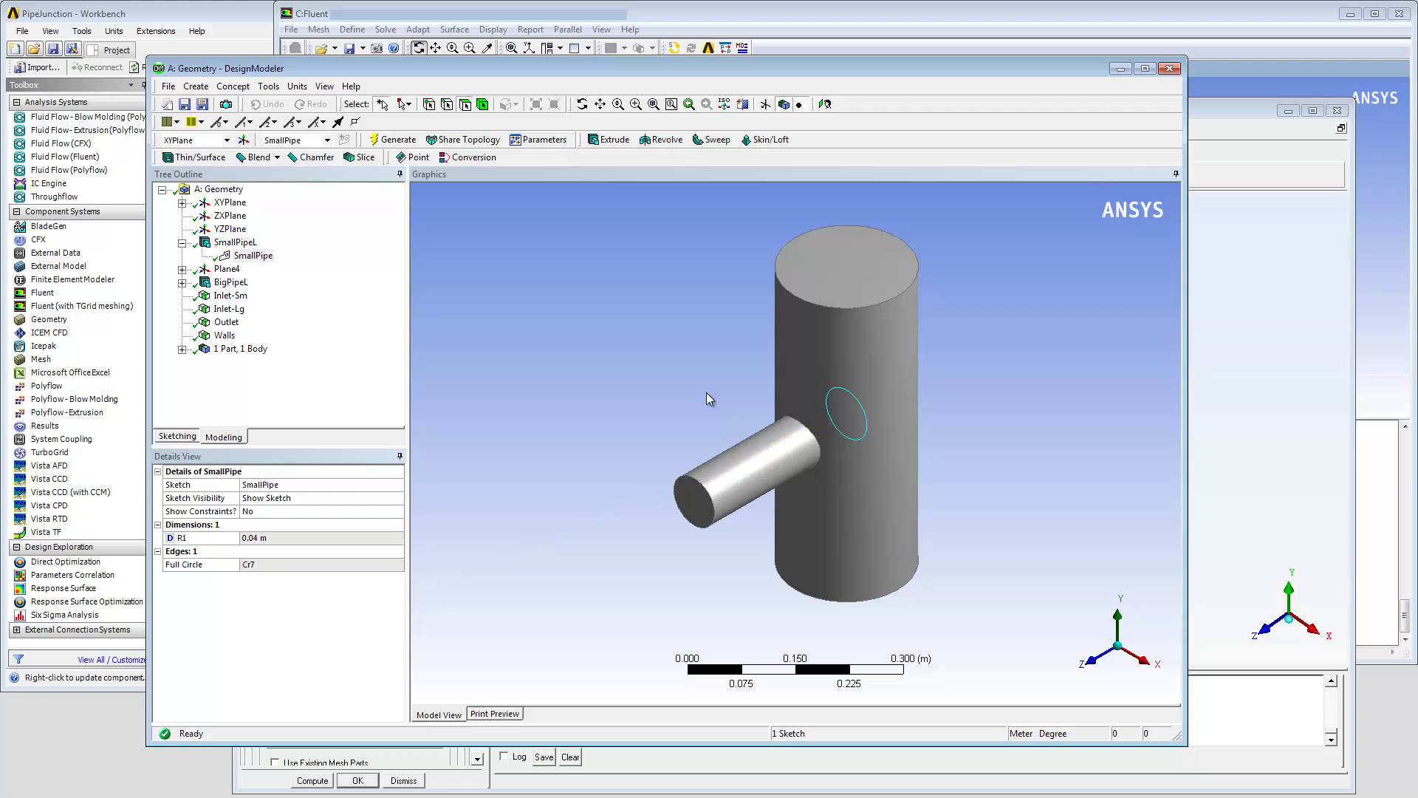
- Publish the Global Mesh Setup scale factor of 1 as a Workbench input parameter
left_click(1222, 112)
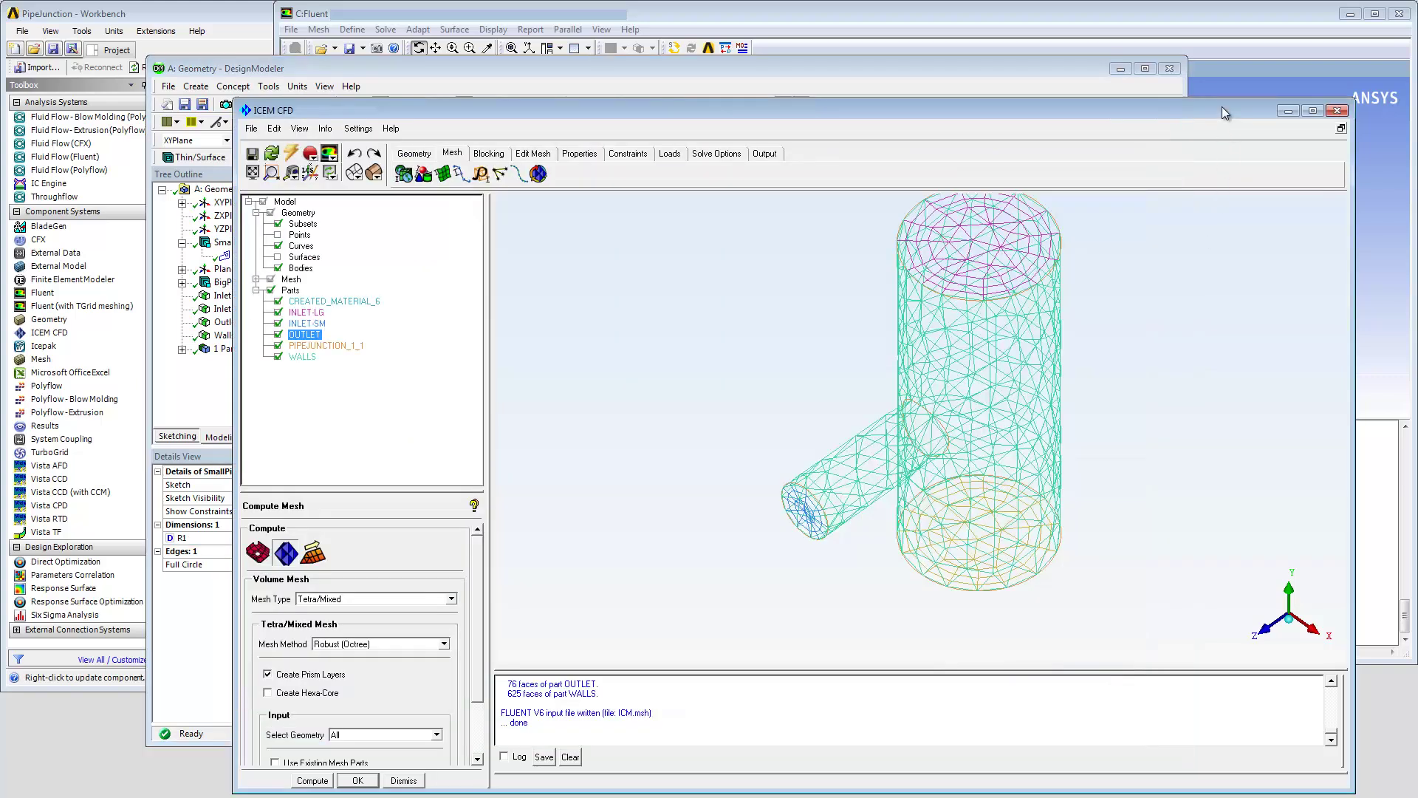
left_click(405, 172)
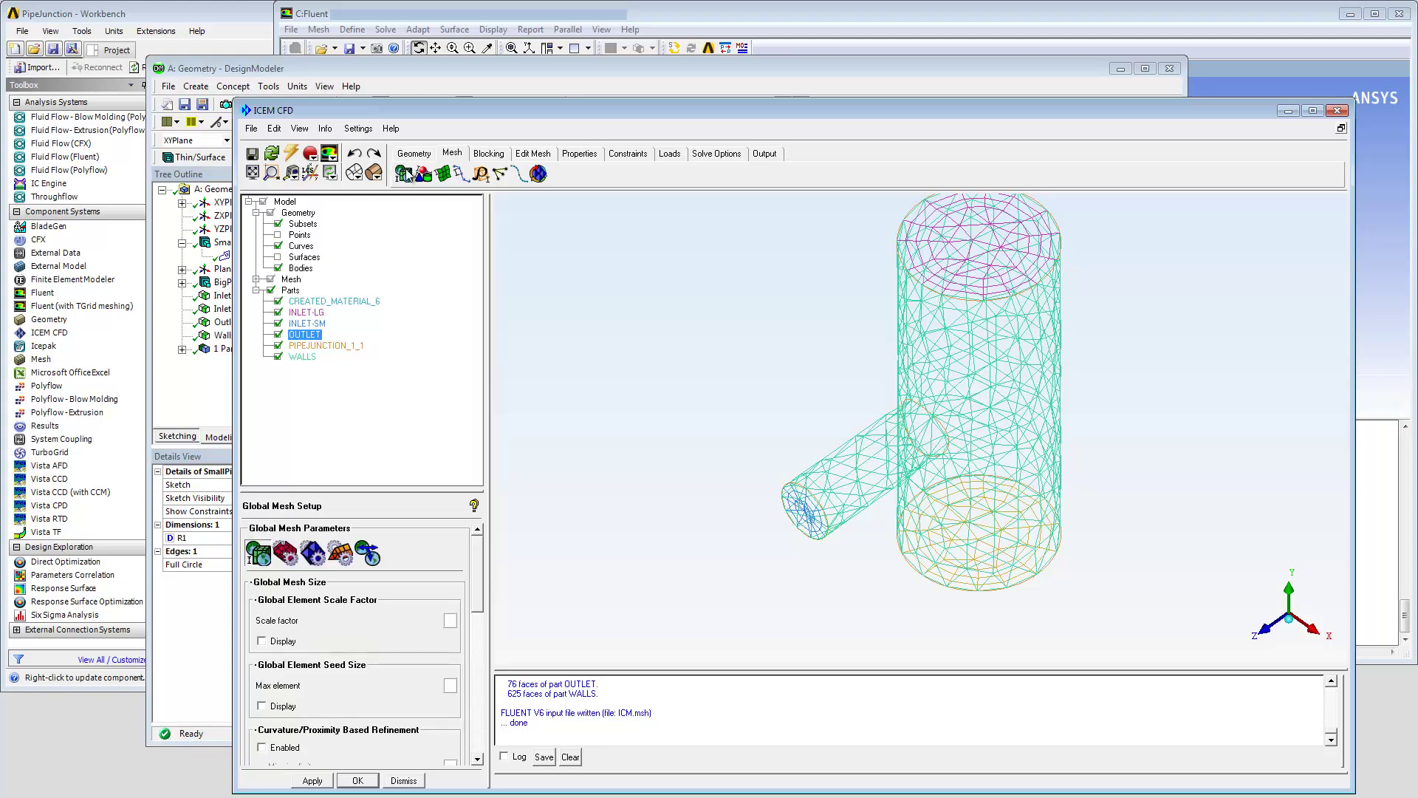
left_click(449, 621)
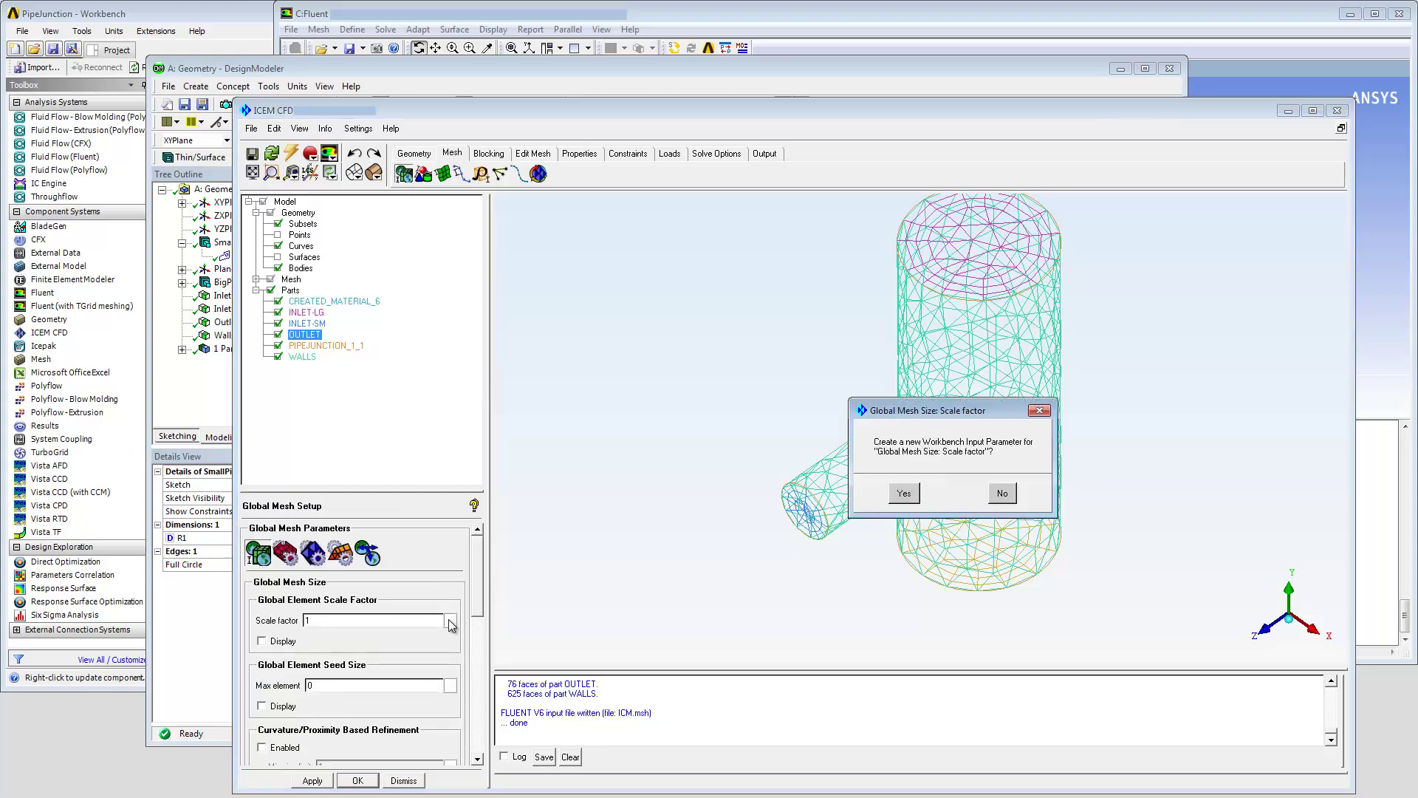
left_click(911, 491)
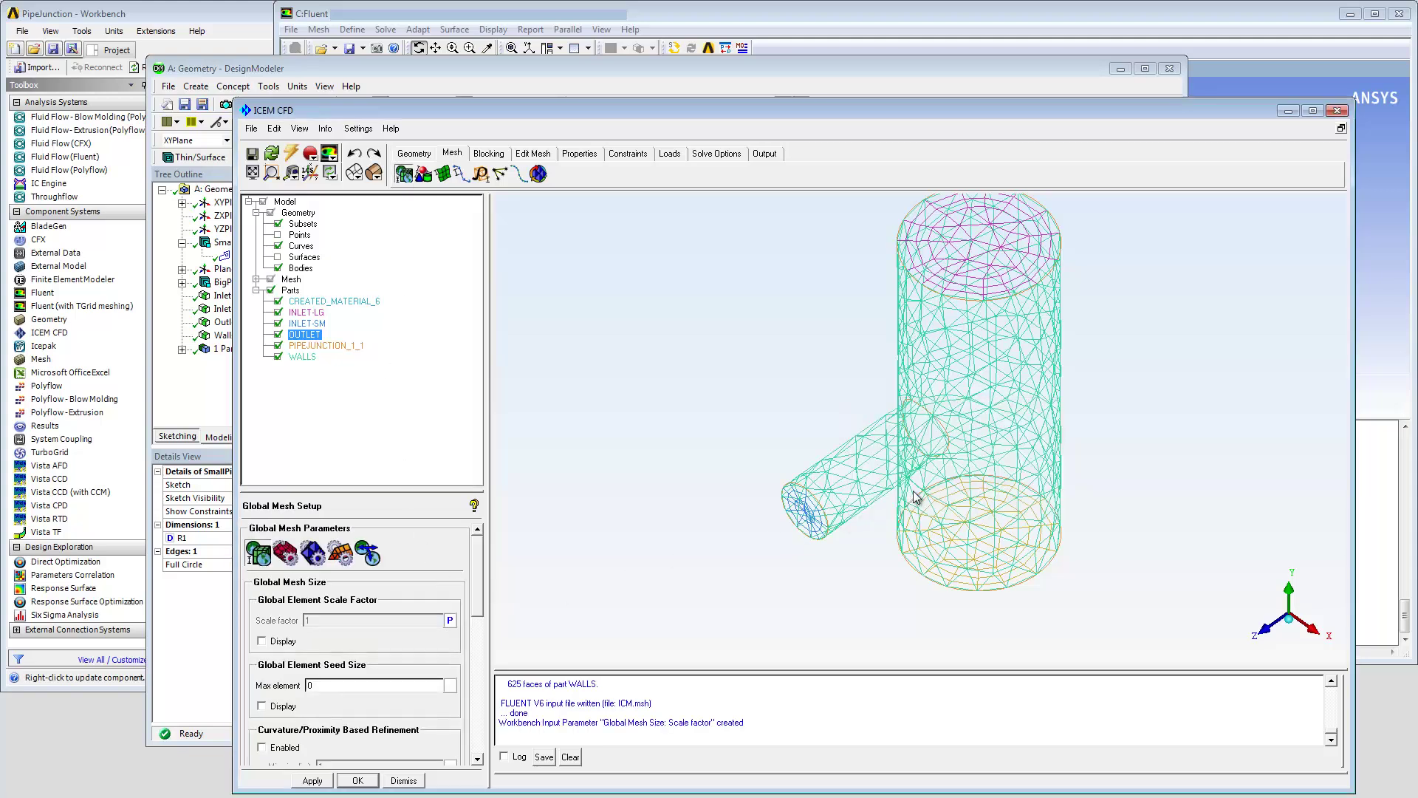
- Parameterize only the WALLS prism setting and prism height in Part Mesh Setup, then apply
left_click(424, 175)
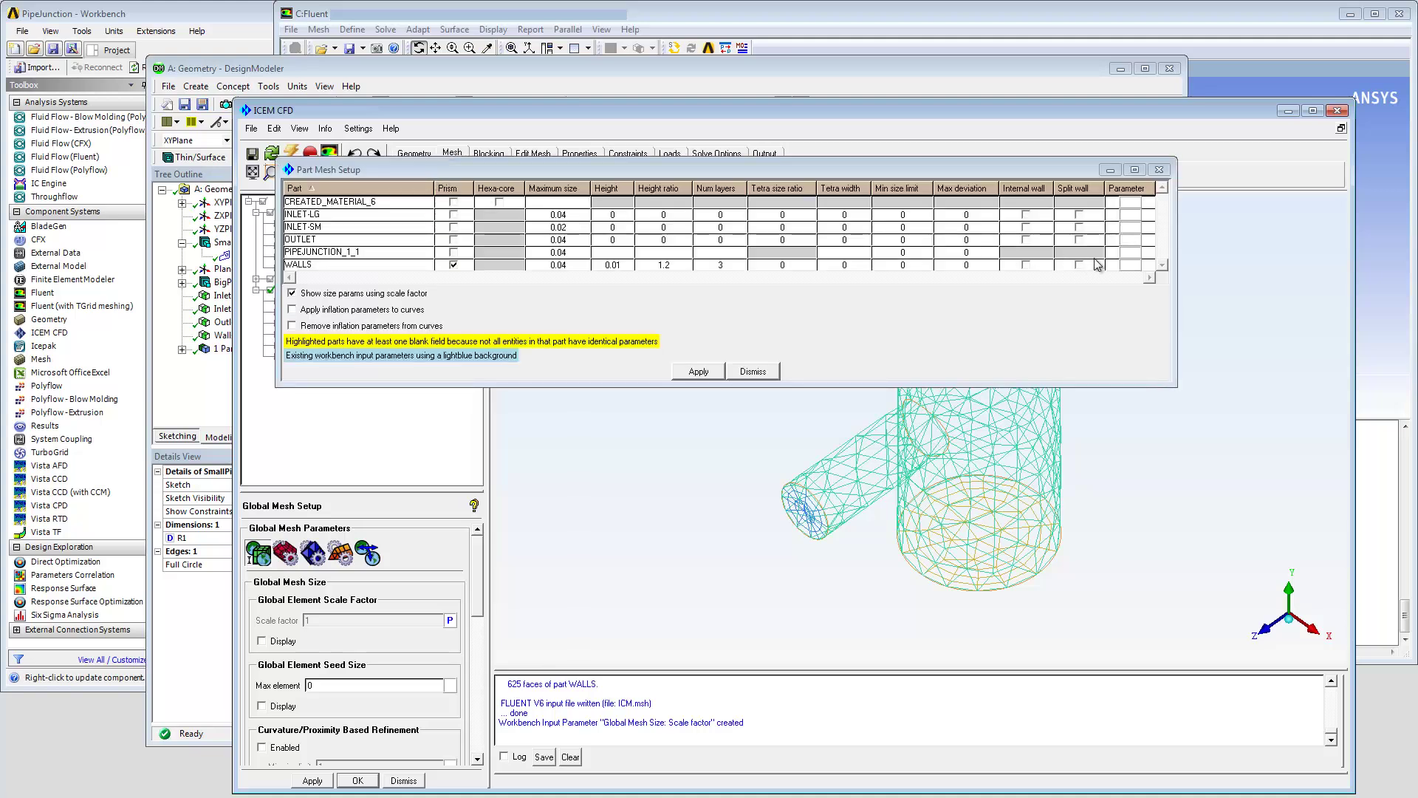
left_click(1129, 269)
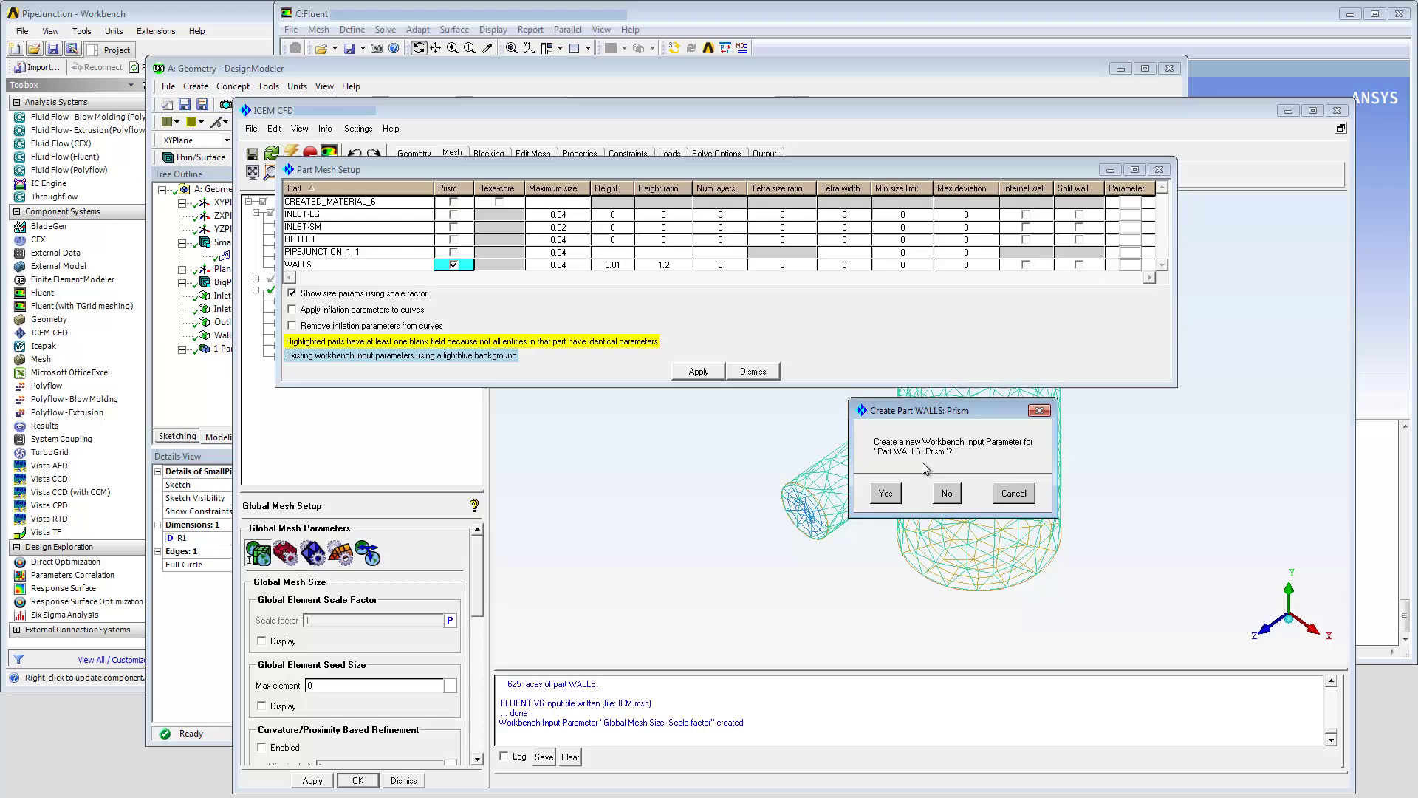
left_click(887, 493)
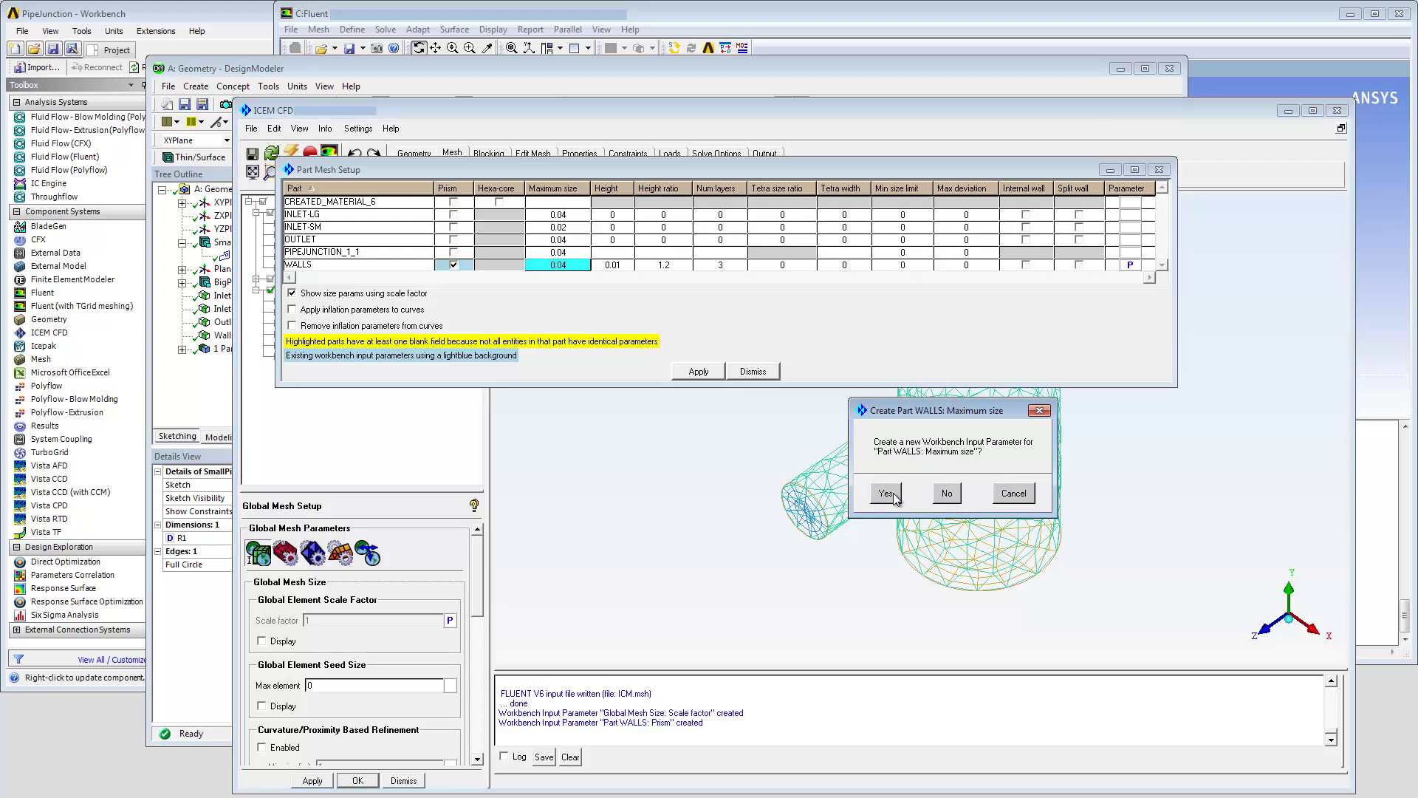
left_click(948, 495)
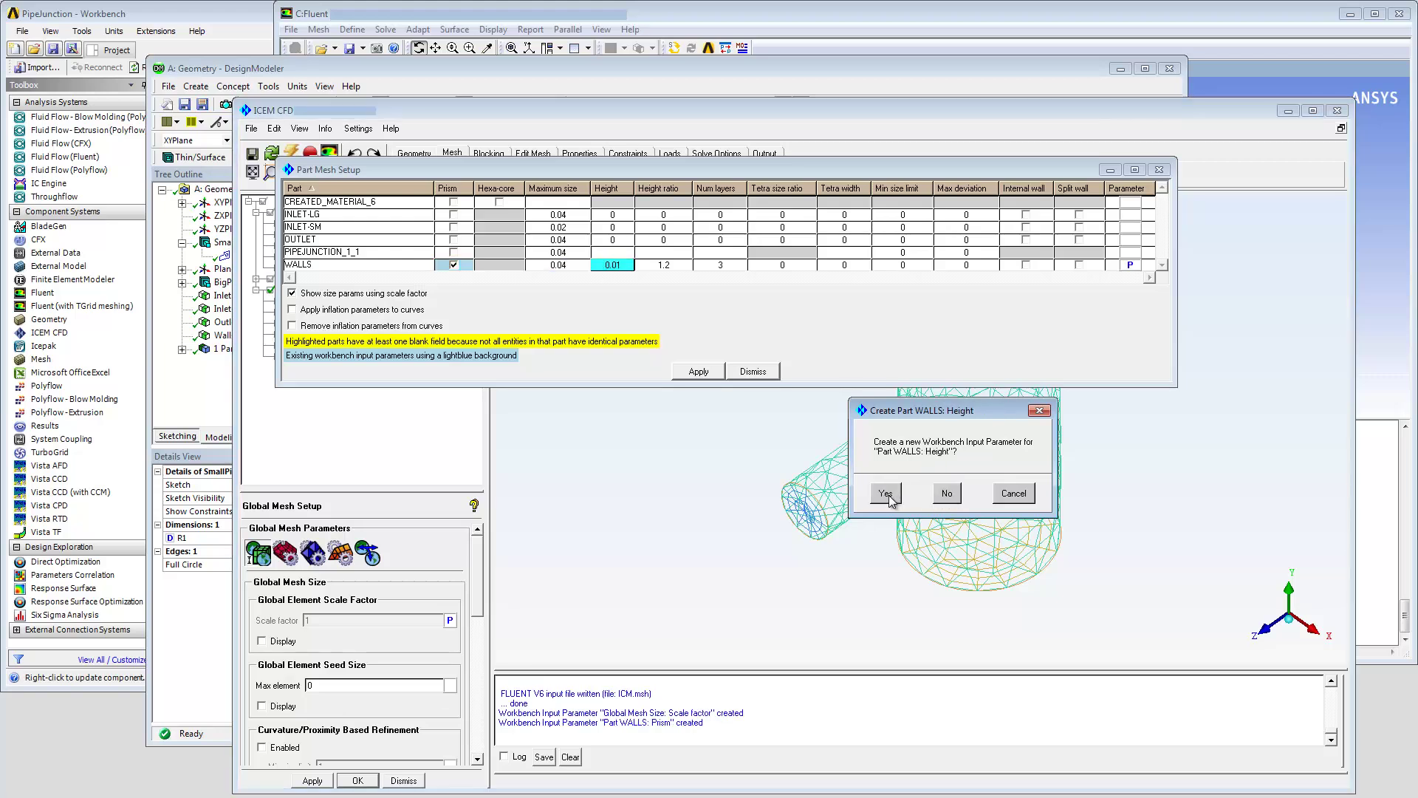
left_click(885, 493)
left_click(945, 494)
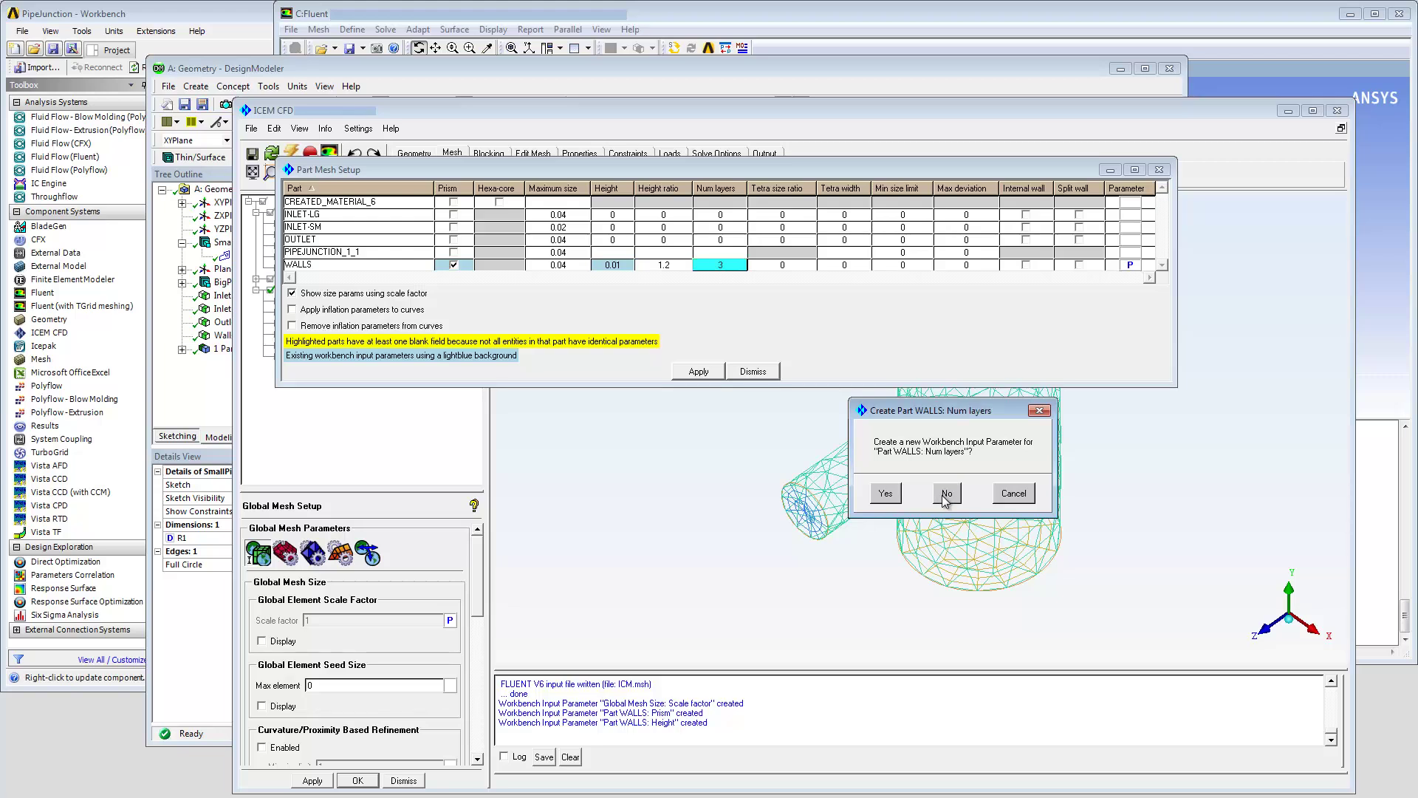
left_click(946, 495)
left_click(699, 372)
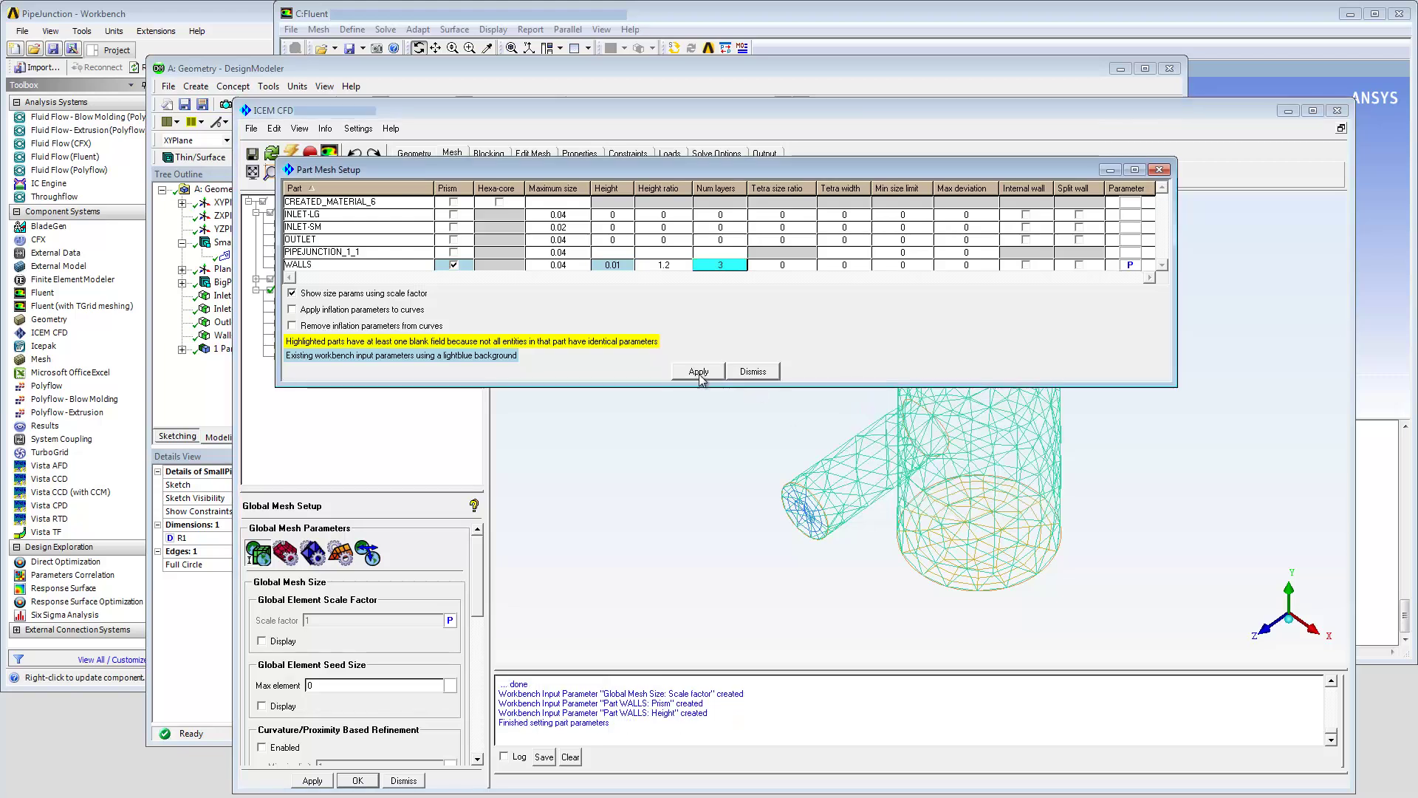
left_click(752, 372)
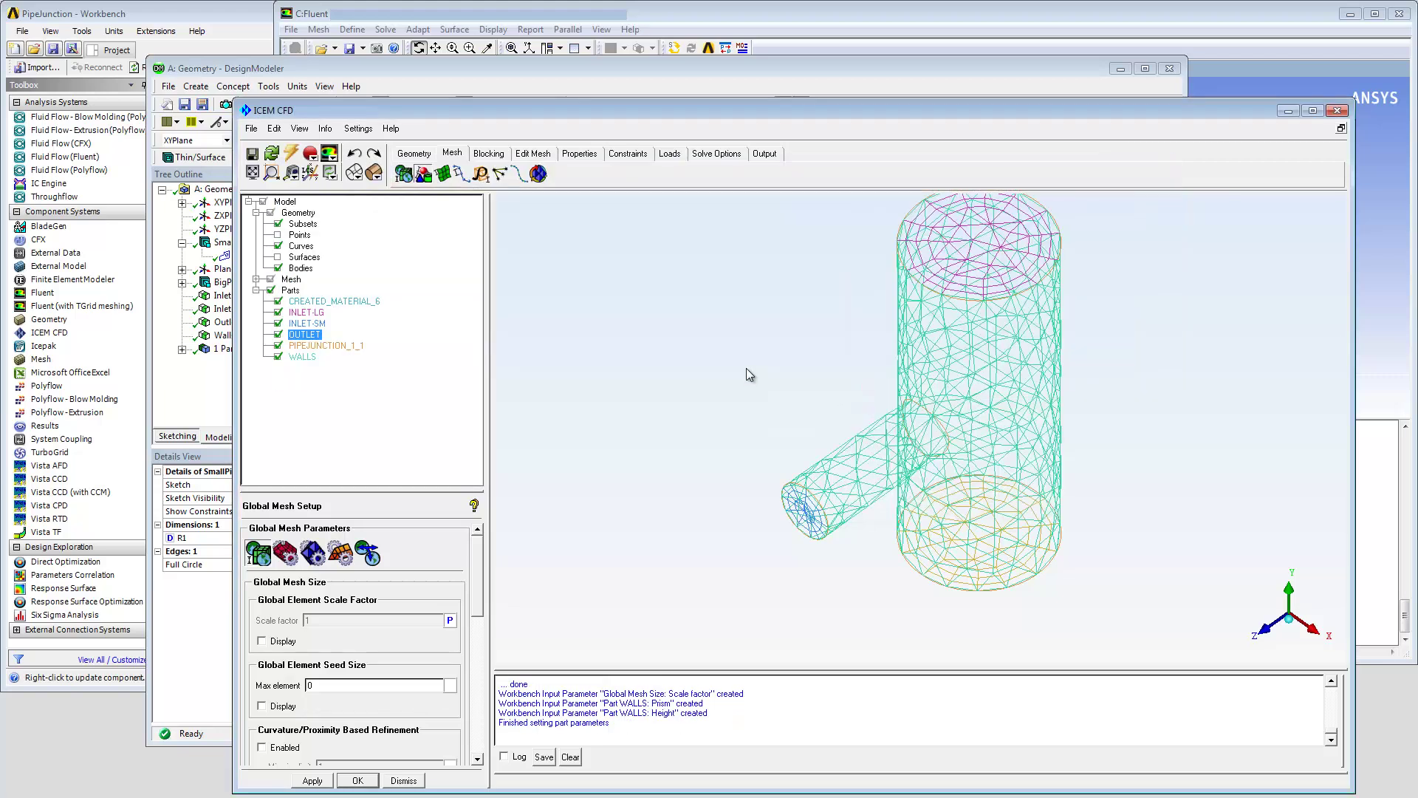
- Output Orthogonal Quality as a Workbench parameter for TETRA_4 elements only
left_click(359, 130)
mouse_move(390, 347)
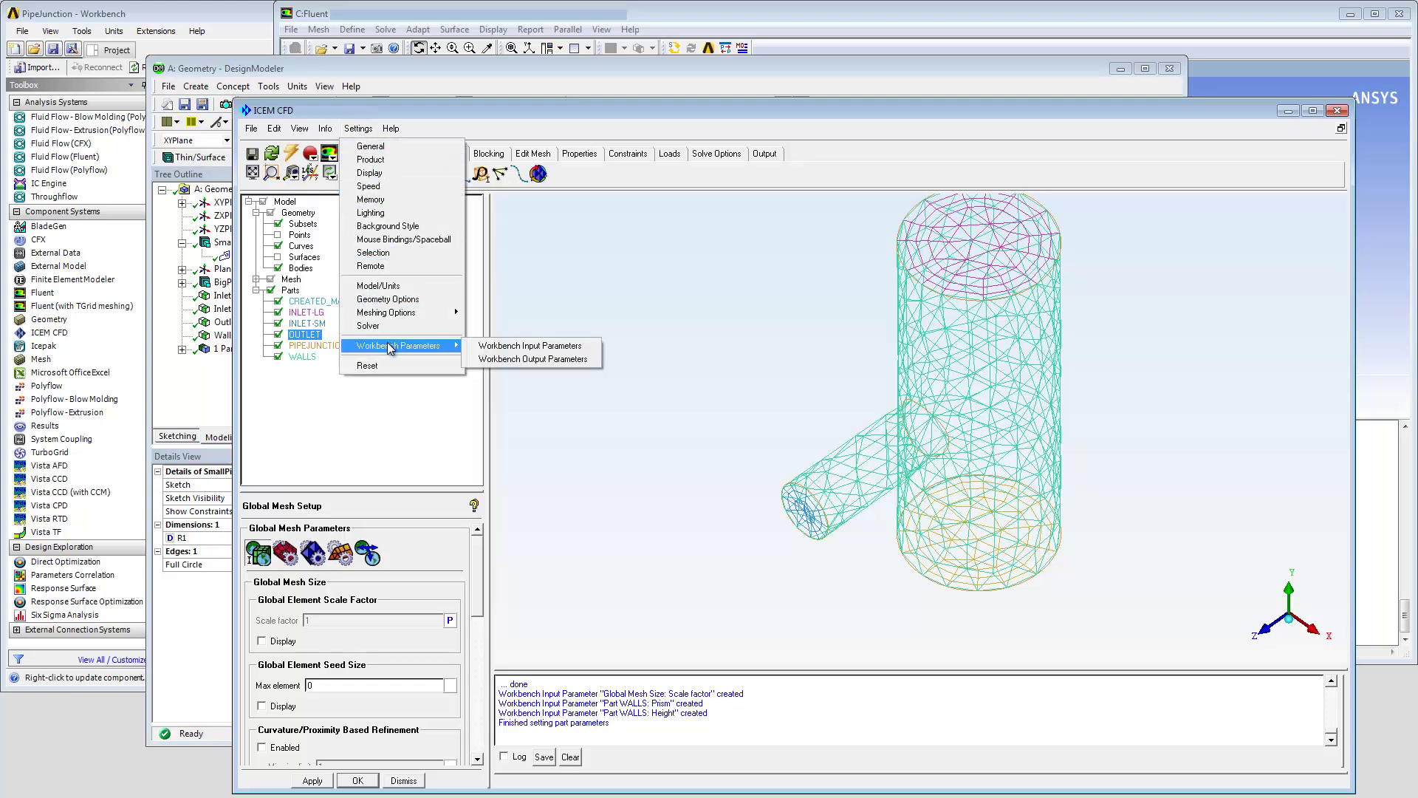
left_click(493, 359)
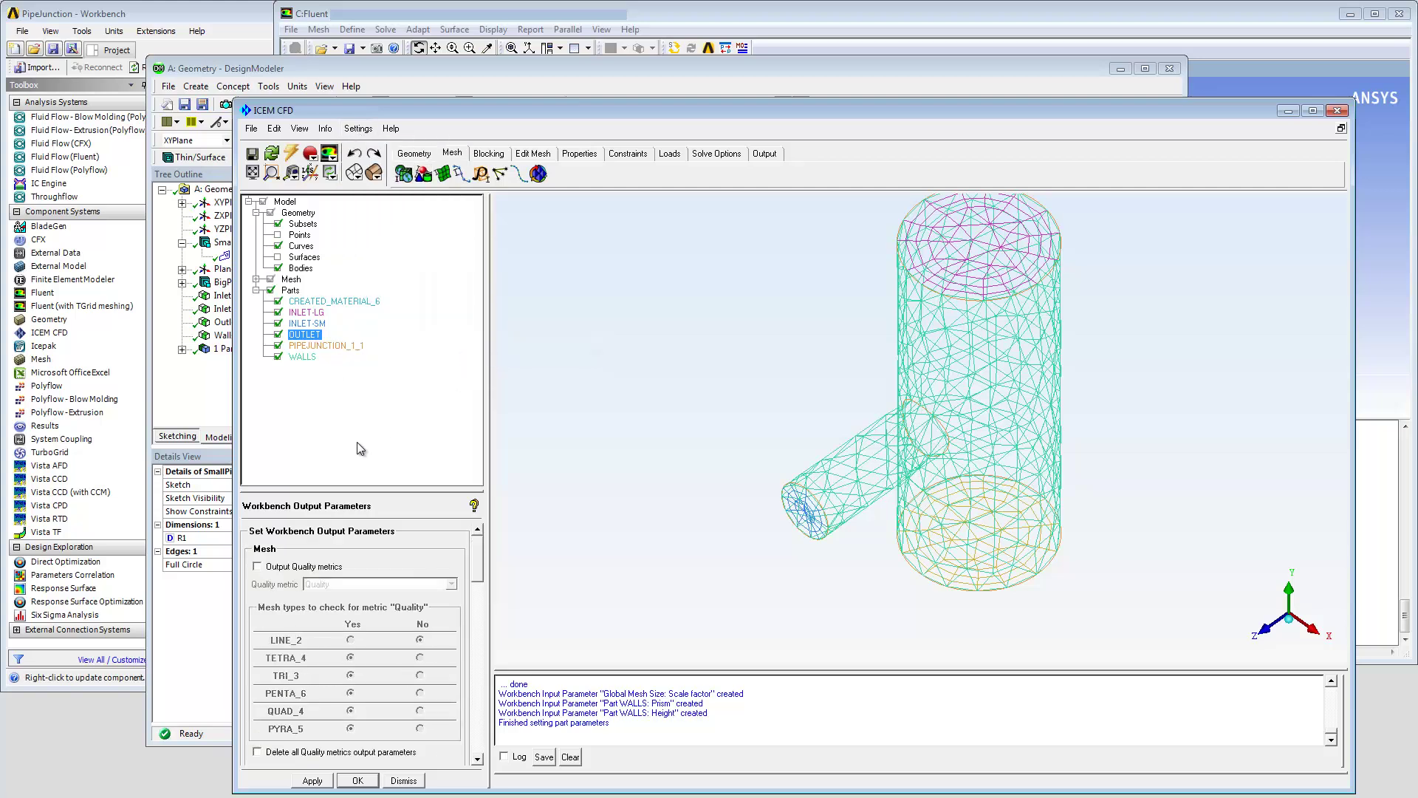
left_click(258, 566)
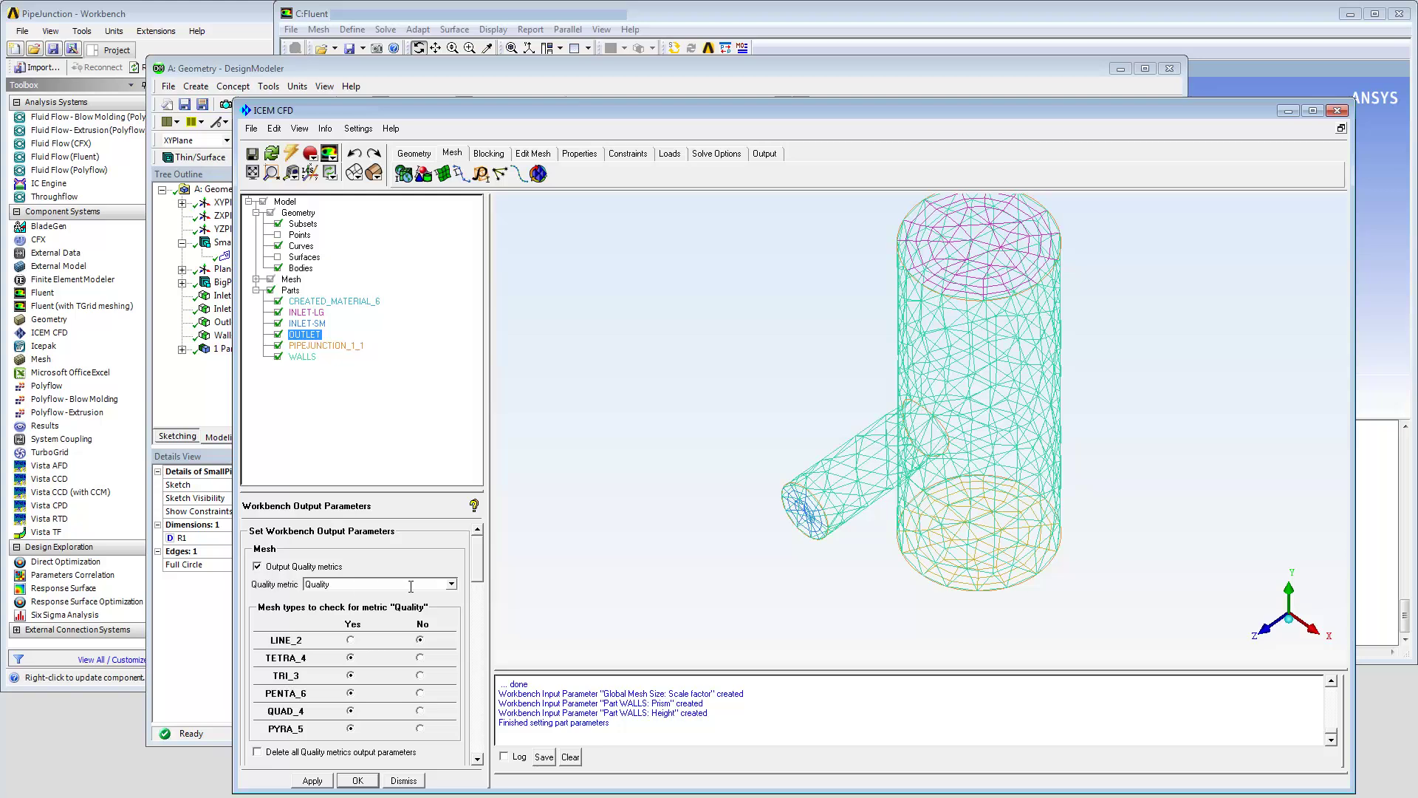
left_click(450, 584)
left_click_drag(451, 619, 451, 683)
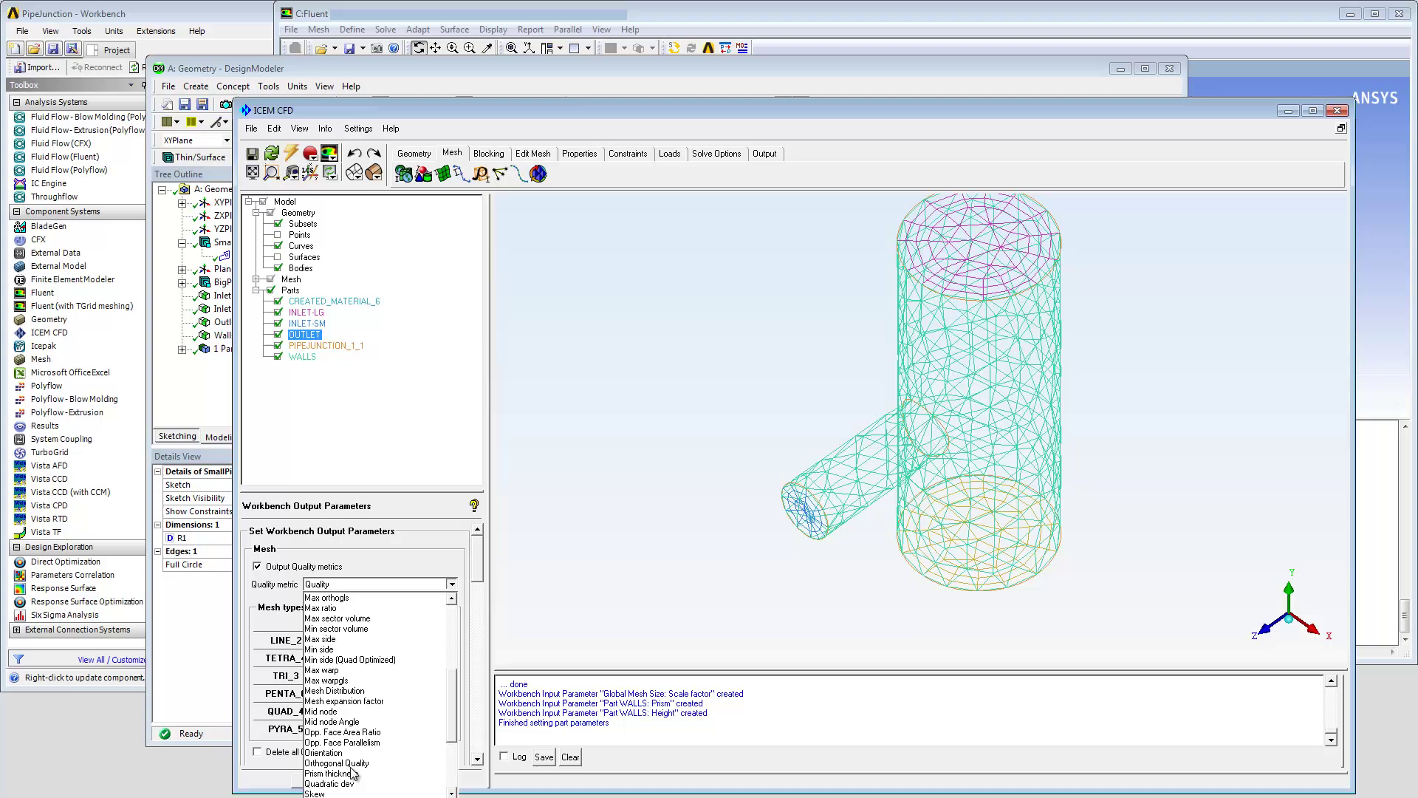
left_click(353, 763)
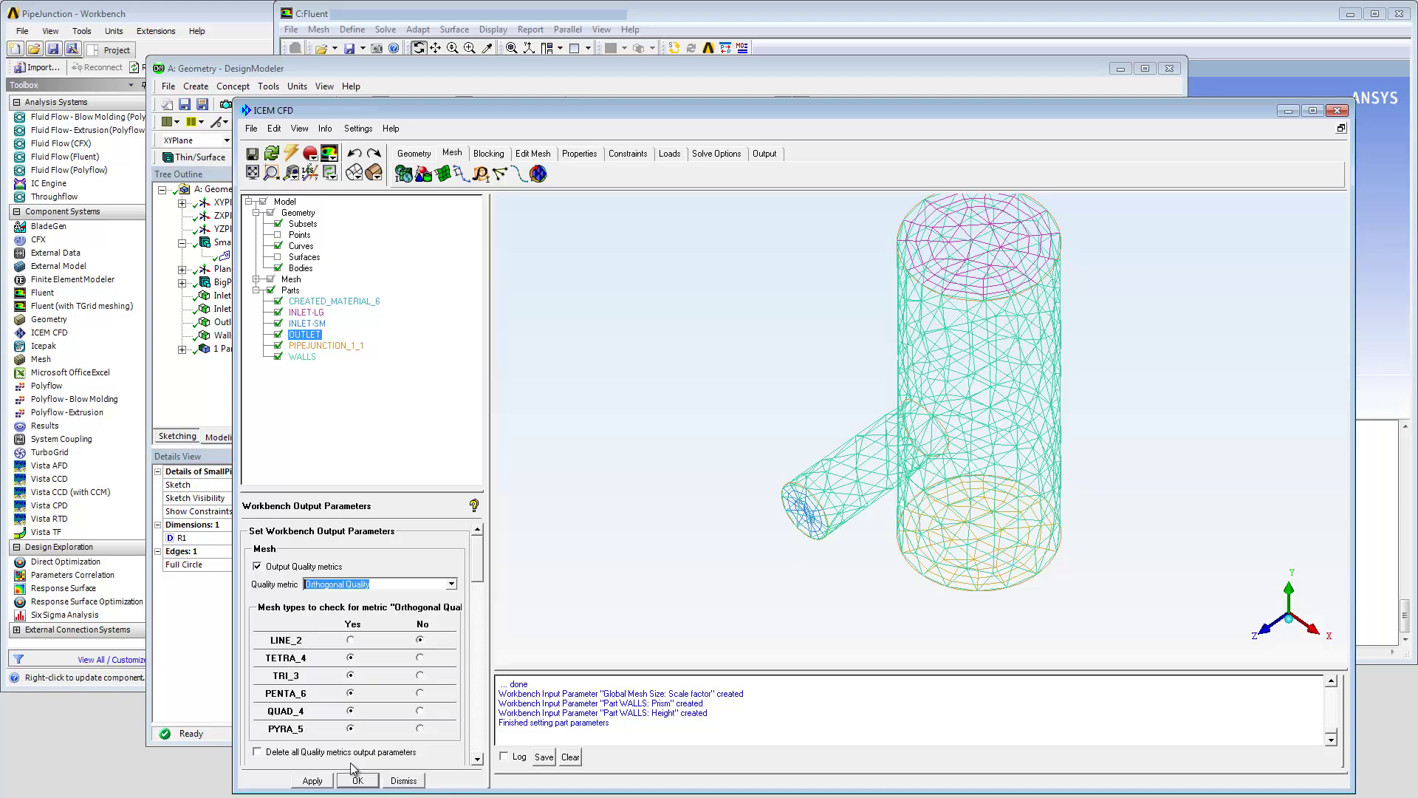
left_click(420, 675)
left_click(419, 693)
left_click(419, 711)
left_click(420, 728)
- Output the number of tetrahedra, apply, and view Workbench's Parameter Set
left_click_drag(478, 560, 477, 602)
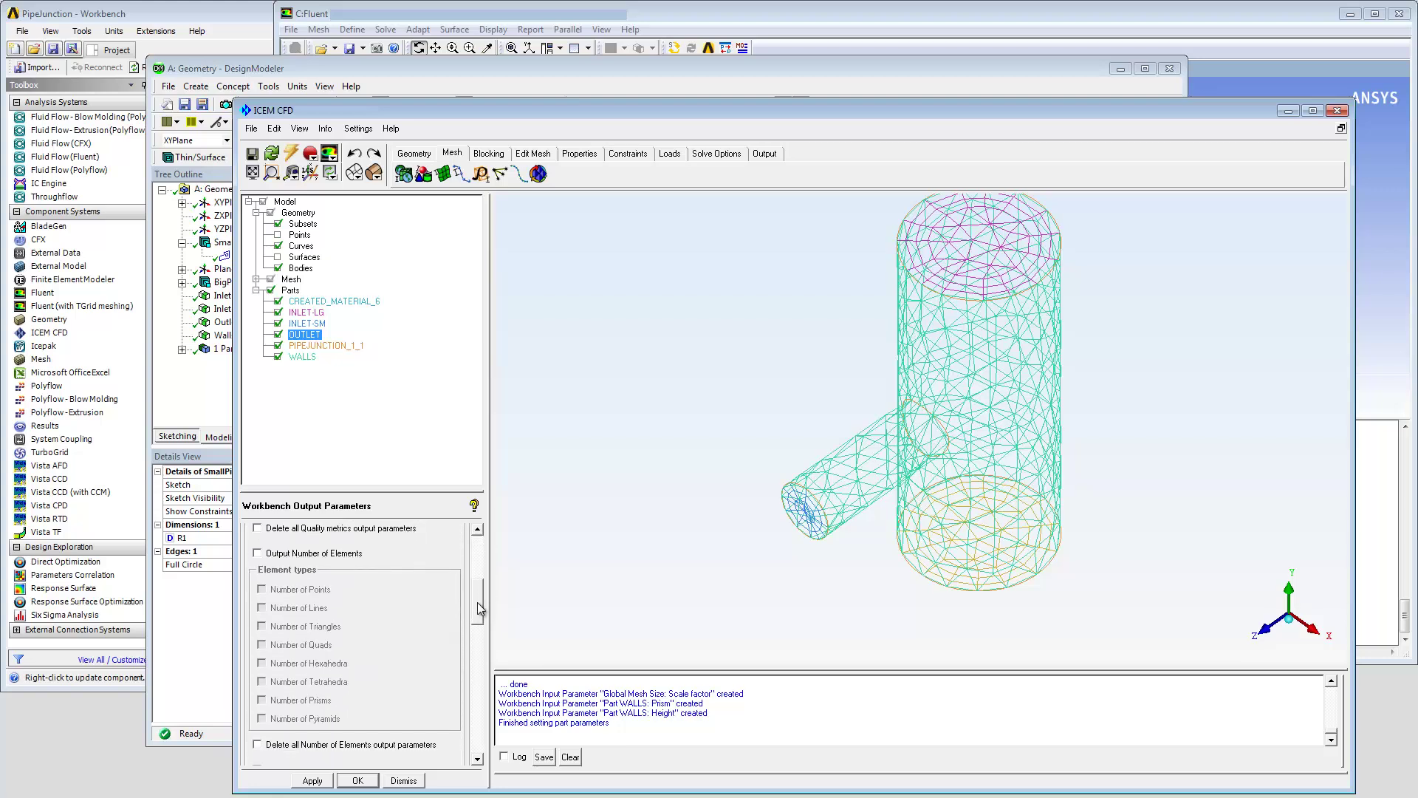
left_click(258, 553)
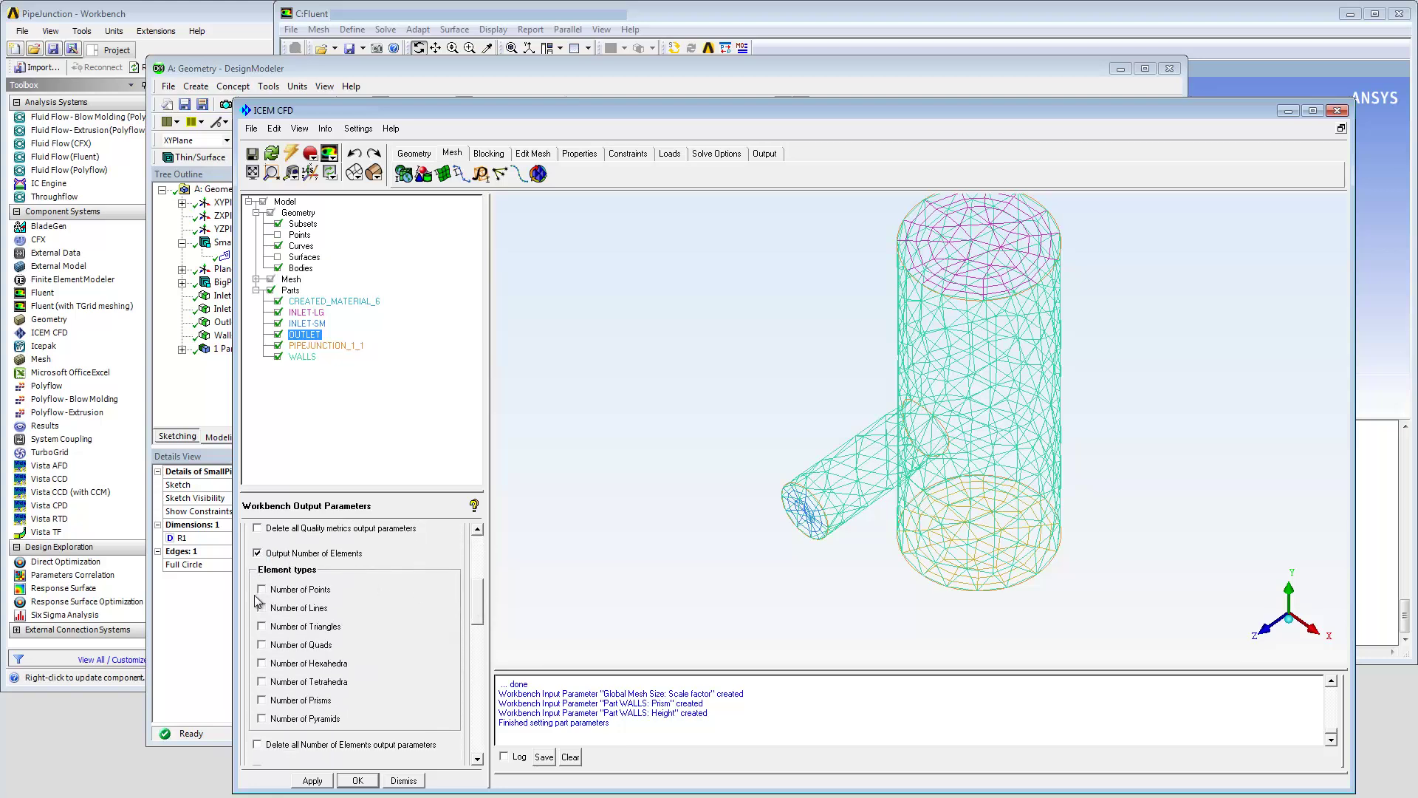
left_click(261, 681)
left_click(403, 781)
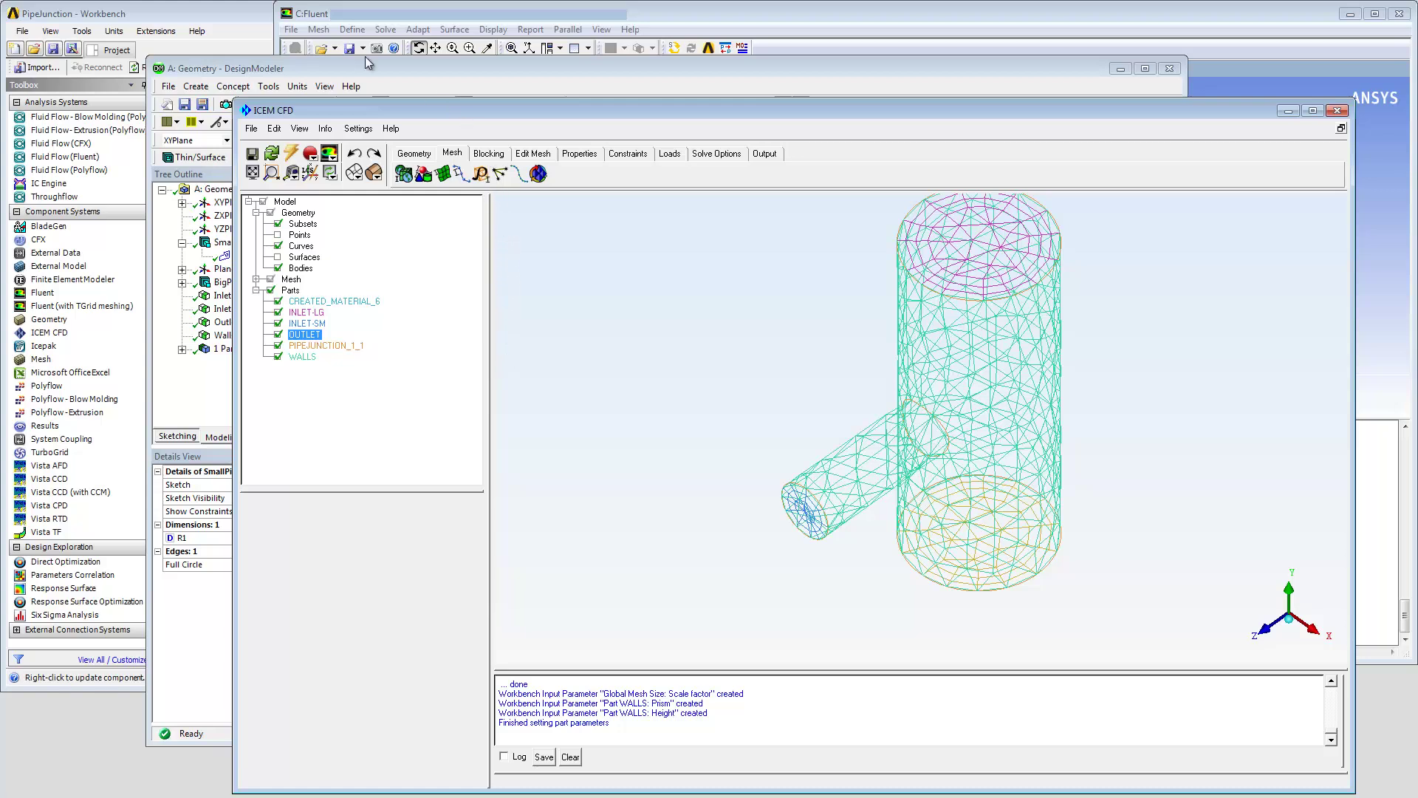
left_click(232, 13)
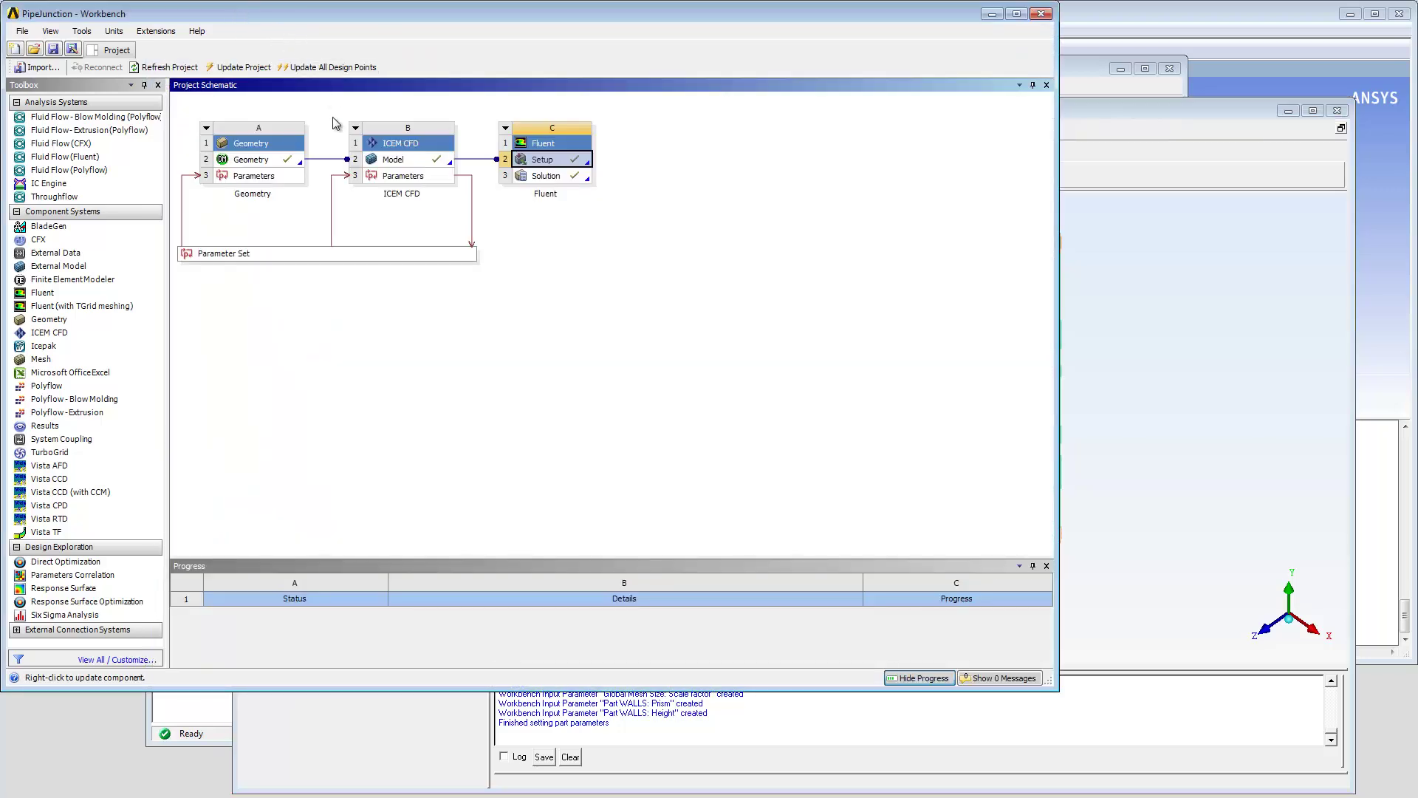
double_click(316, 254)
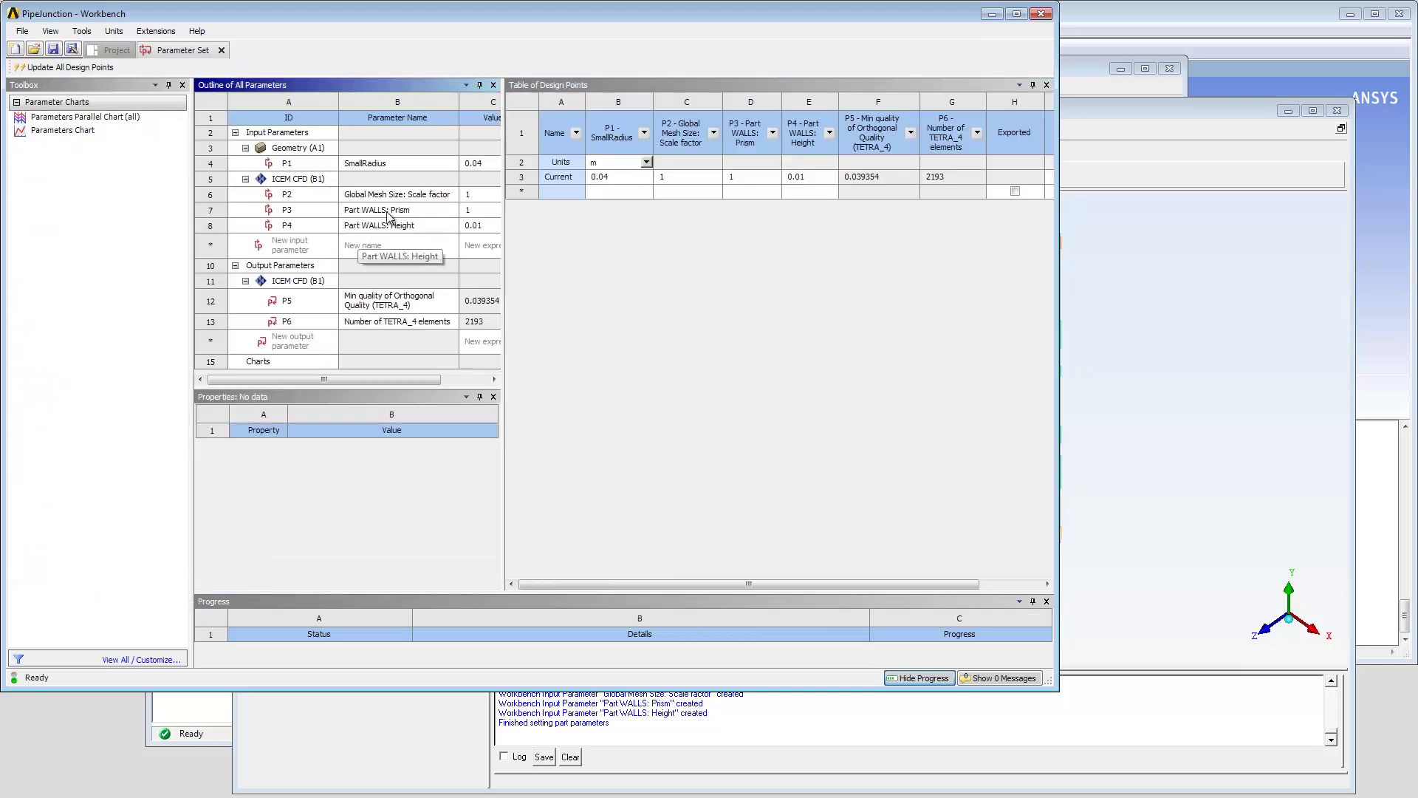
- Add design points with SmallRadius 0.06, scale factor 0.5, and WALLS height 0.005
left_click(596, 191)
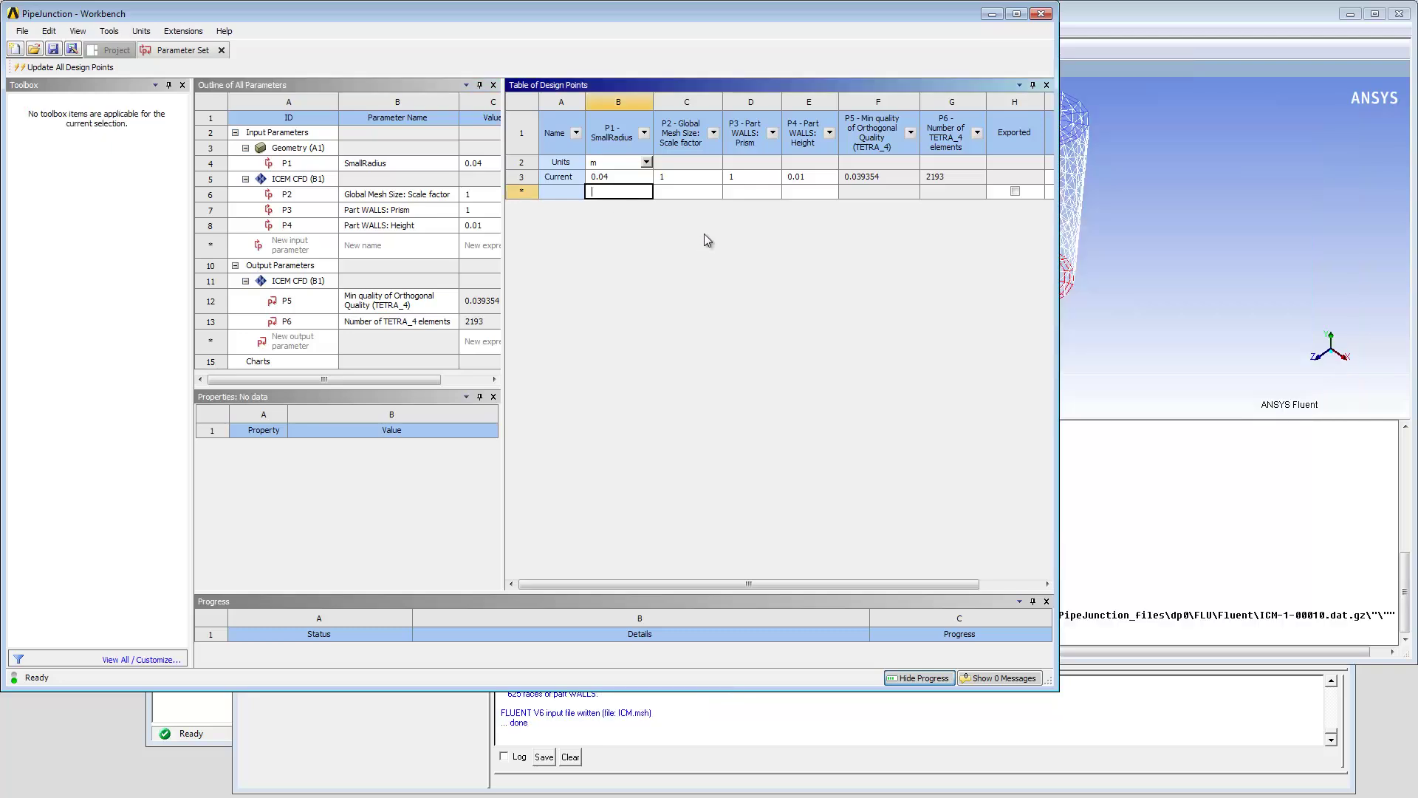
type("0.06")
key("Return")
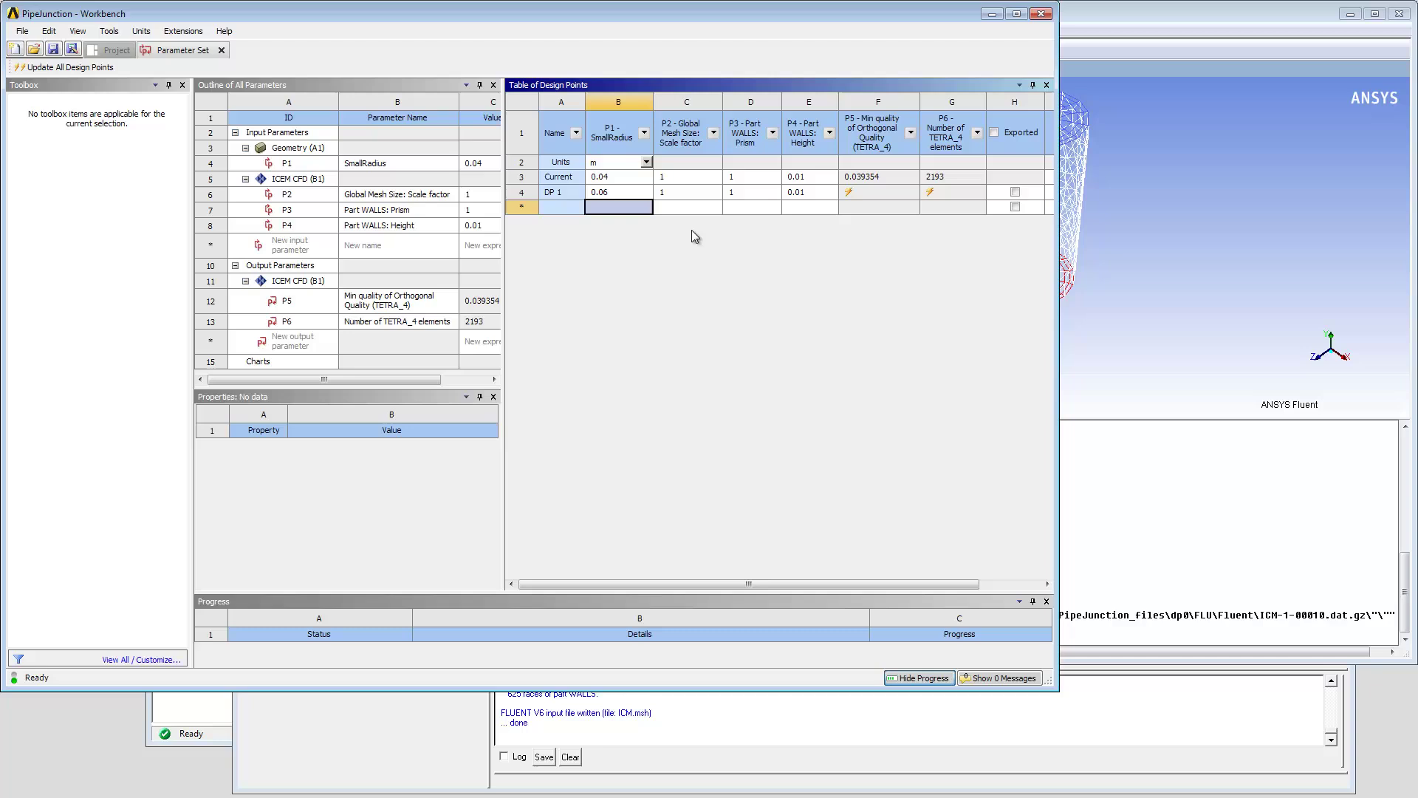
key("Tab")
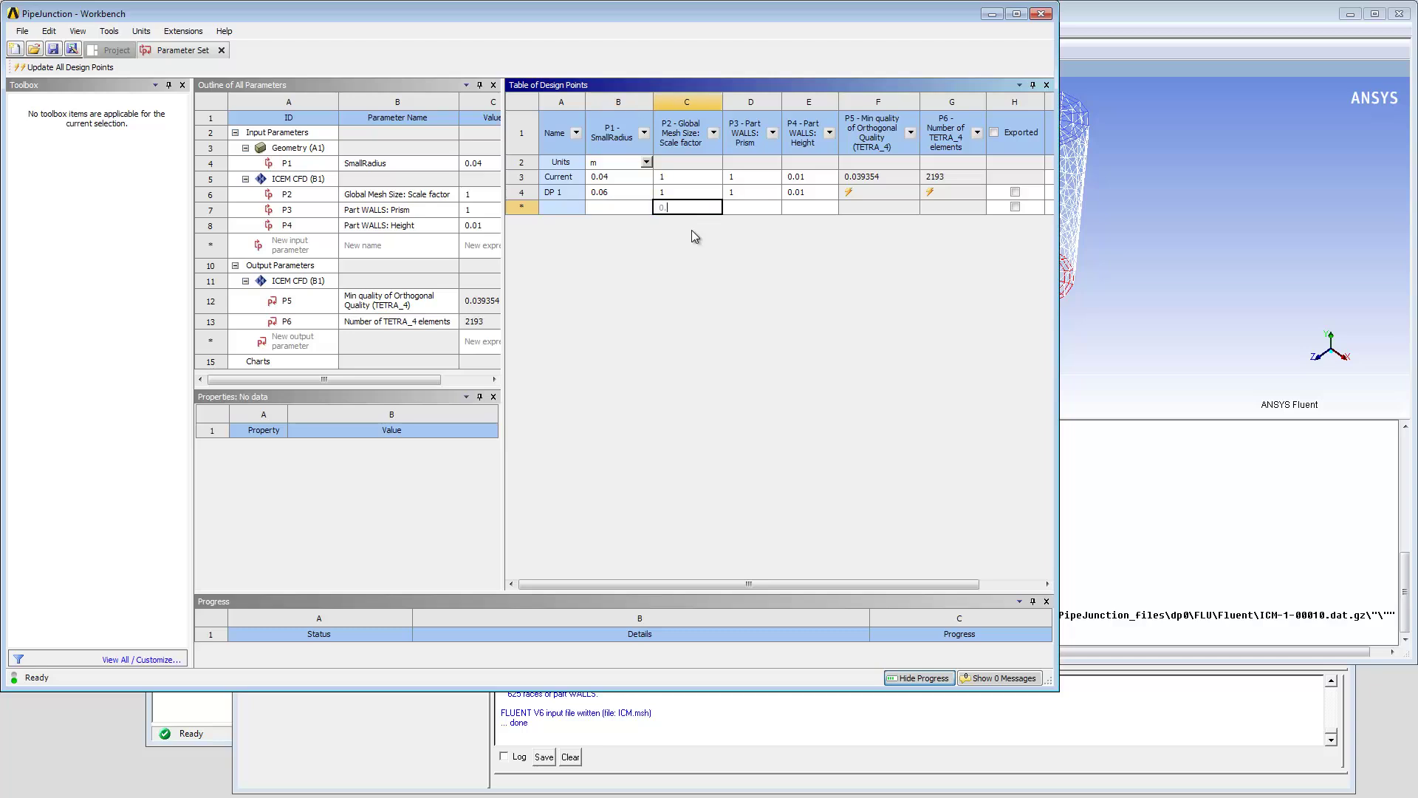
key("Return")
key("Tab")
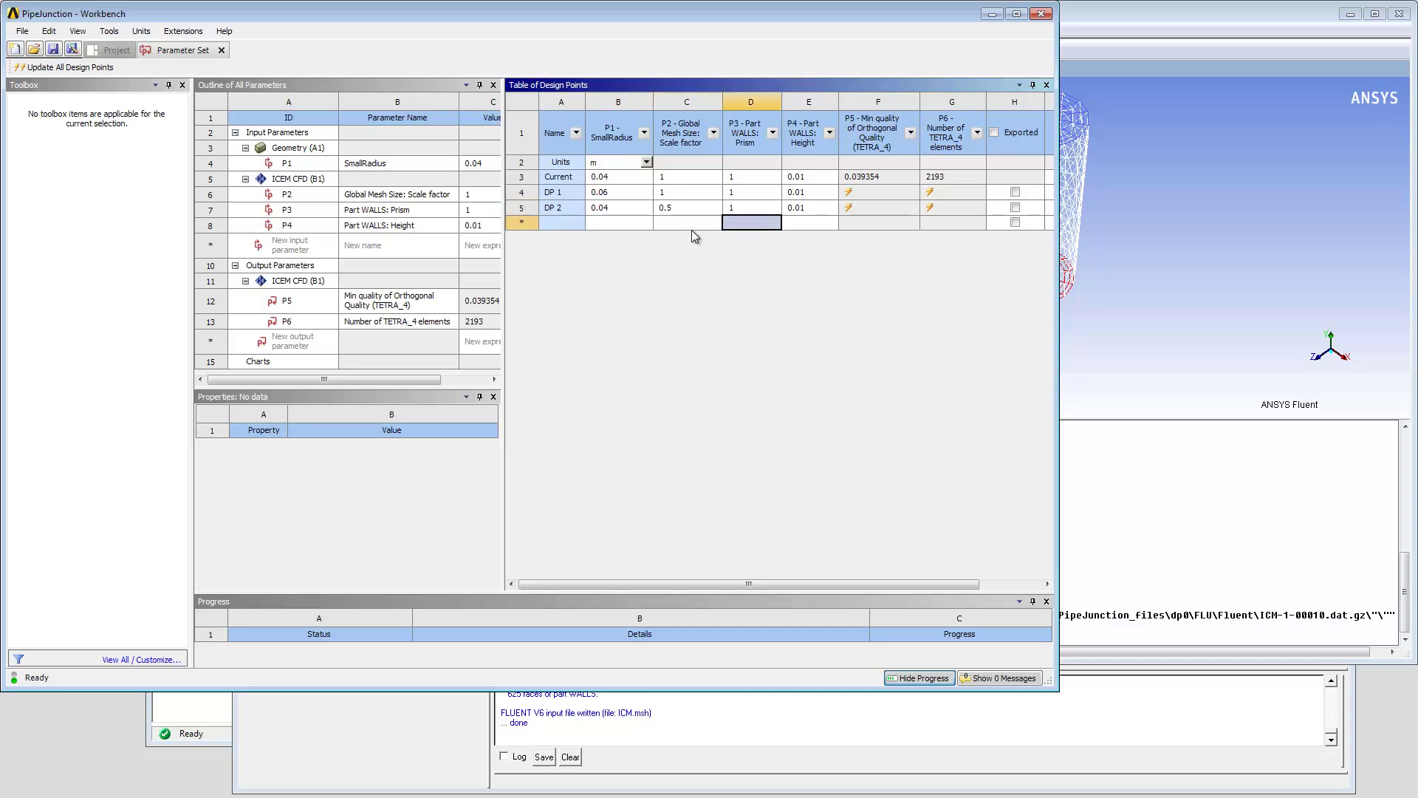
key("Tab")
type("0.005")
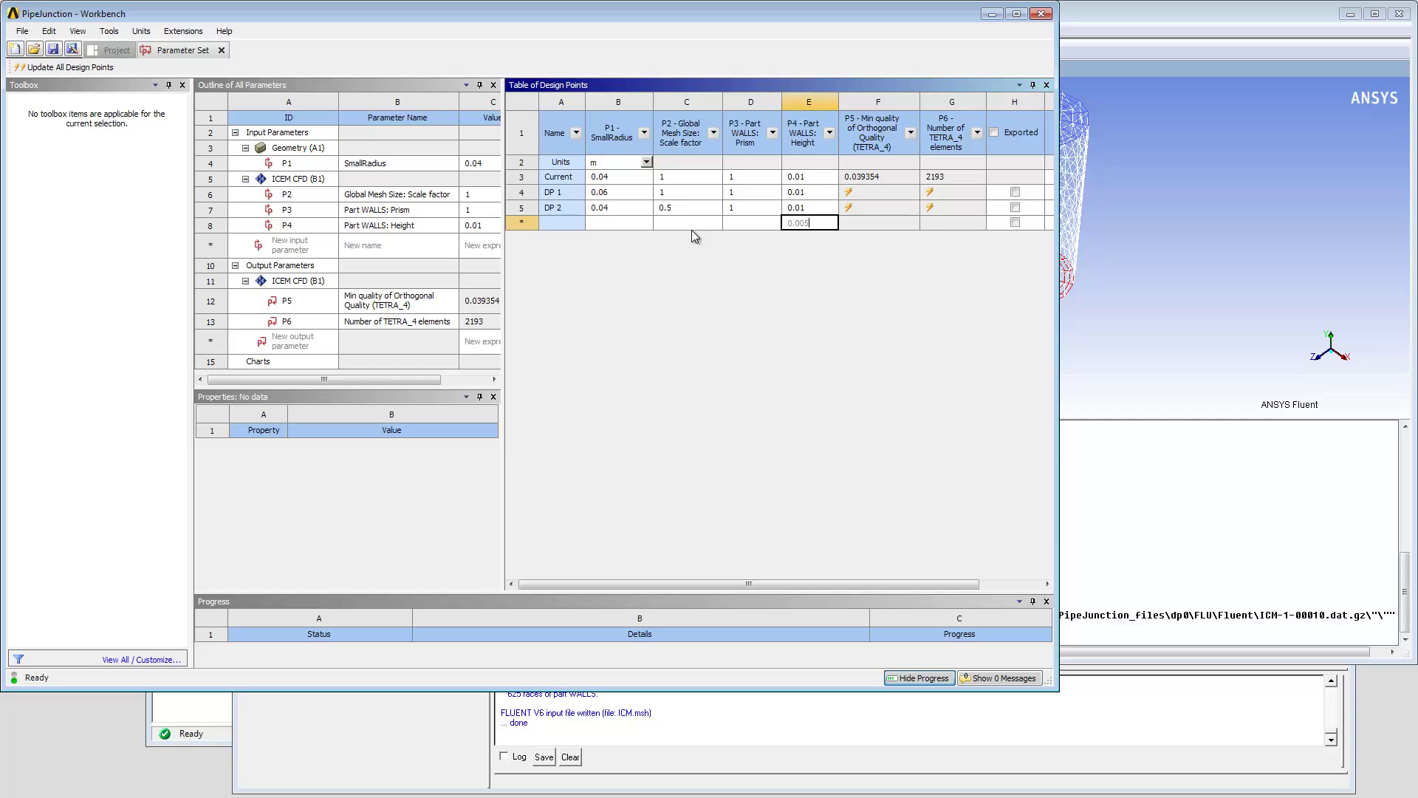
key("Return")
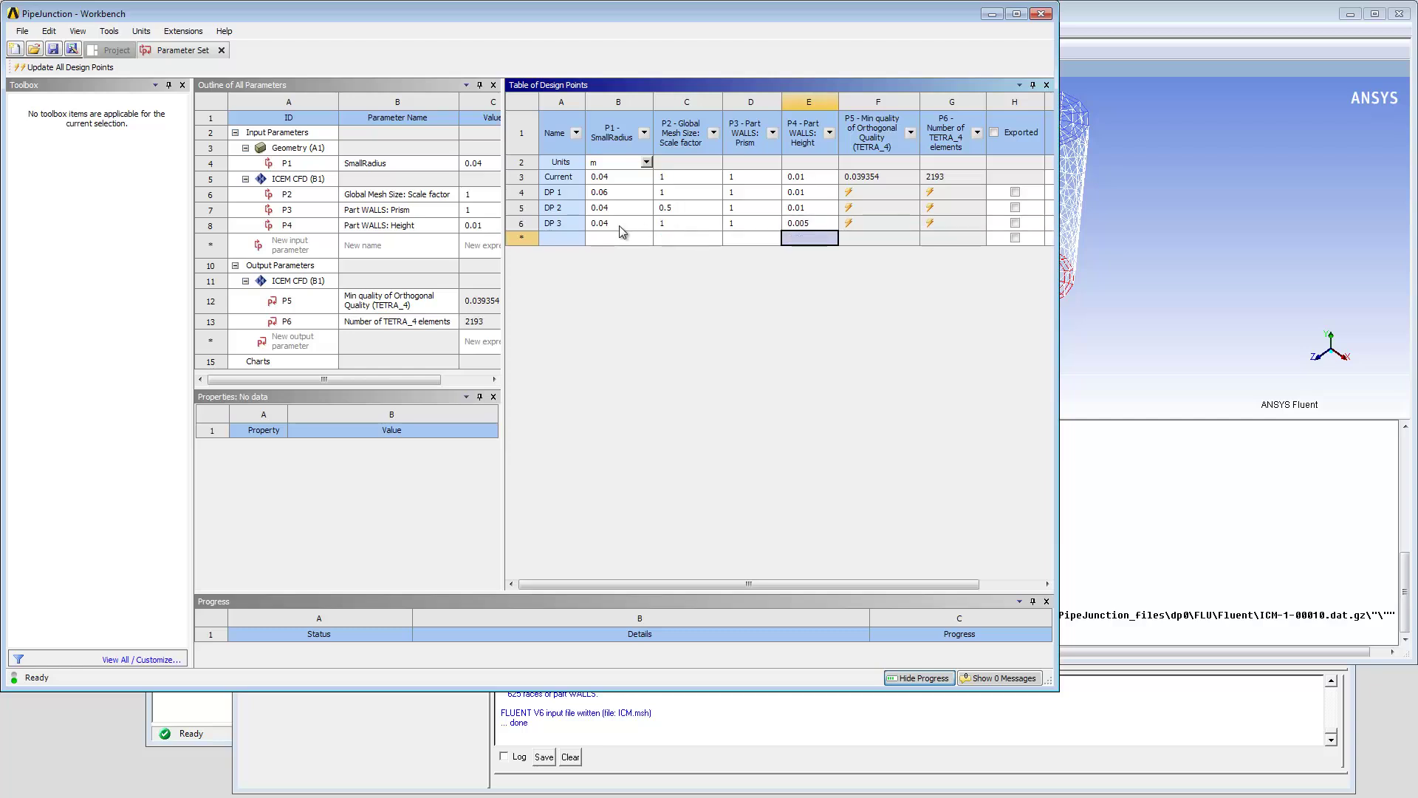
- Run Update All Design Points and acknowledge the information notice
left_click(61, 68)
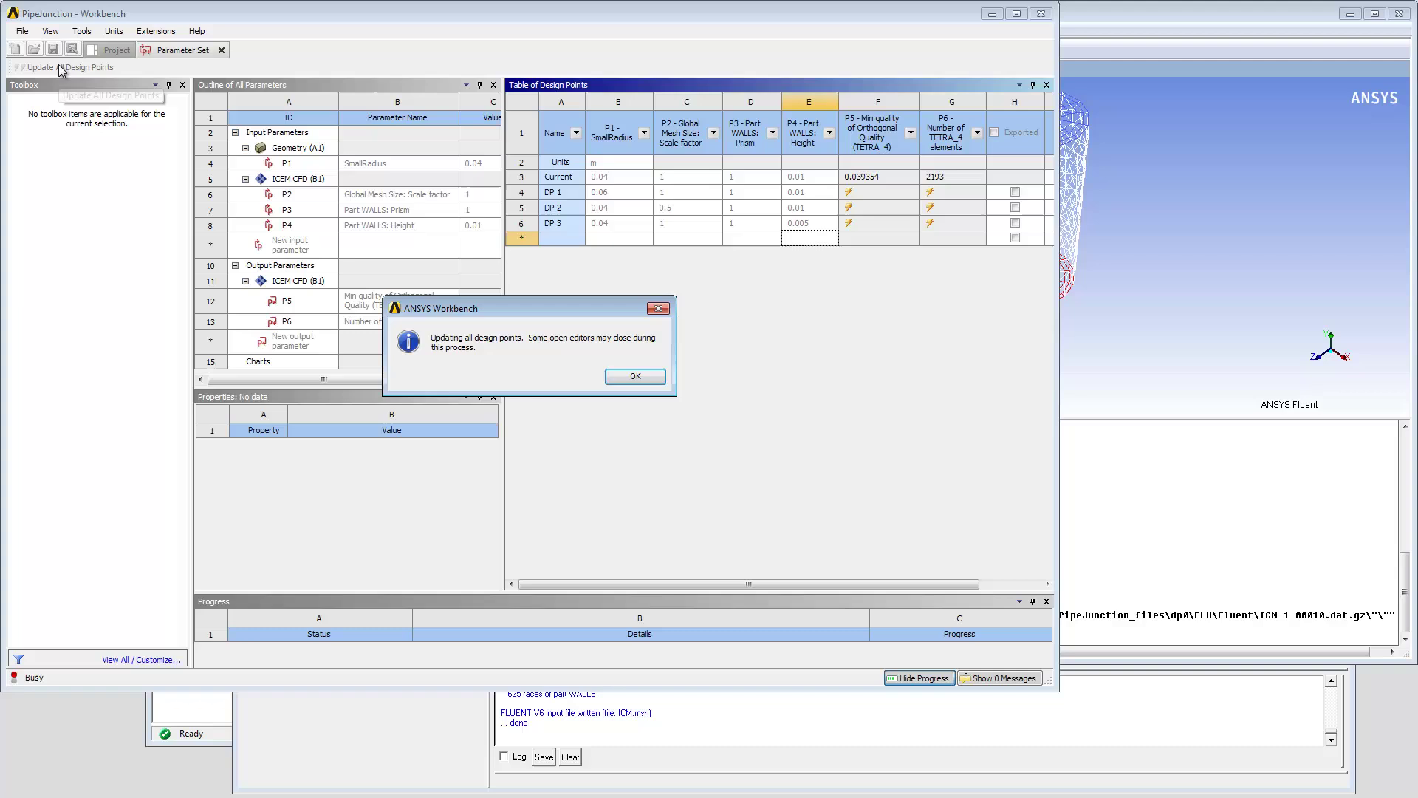
left_click(635, 378)
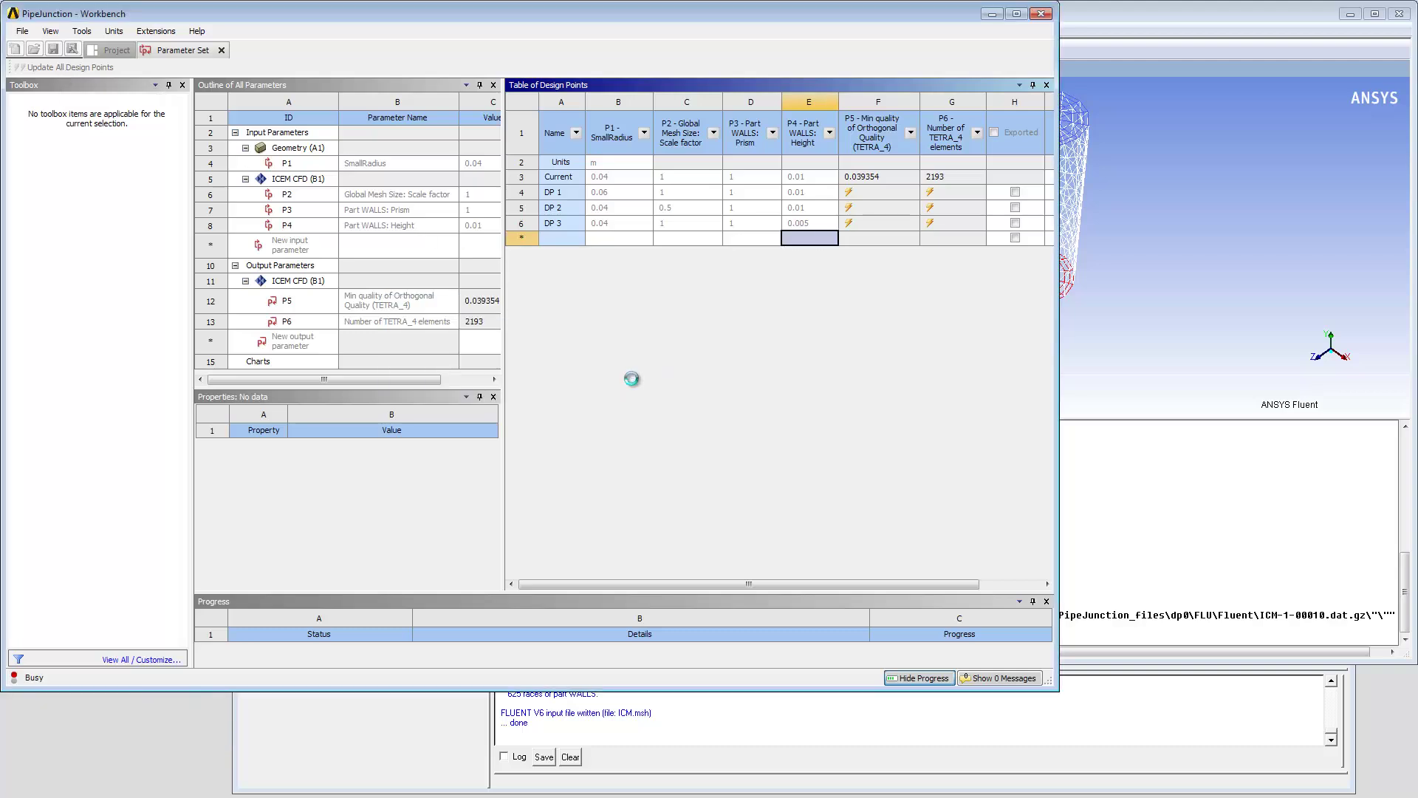